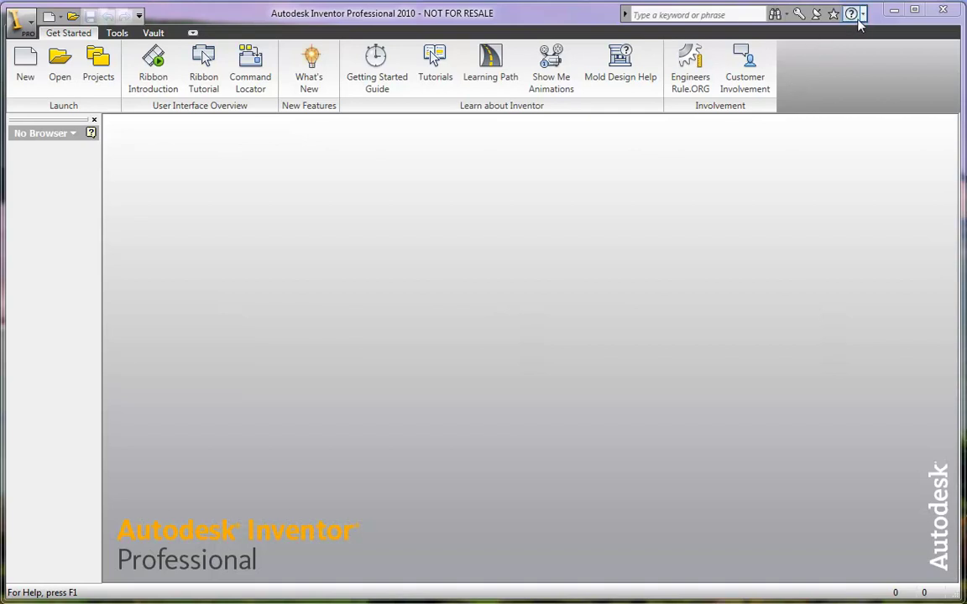
# Check in Product Information that the current License ID is 70400INVBUN_2010_0F, then close the dialogs
pyautogui.click(862, 15)
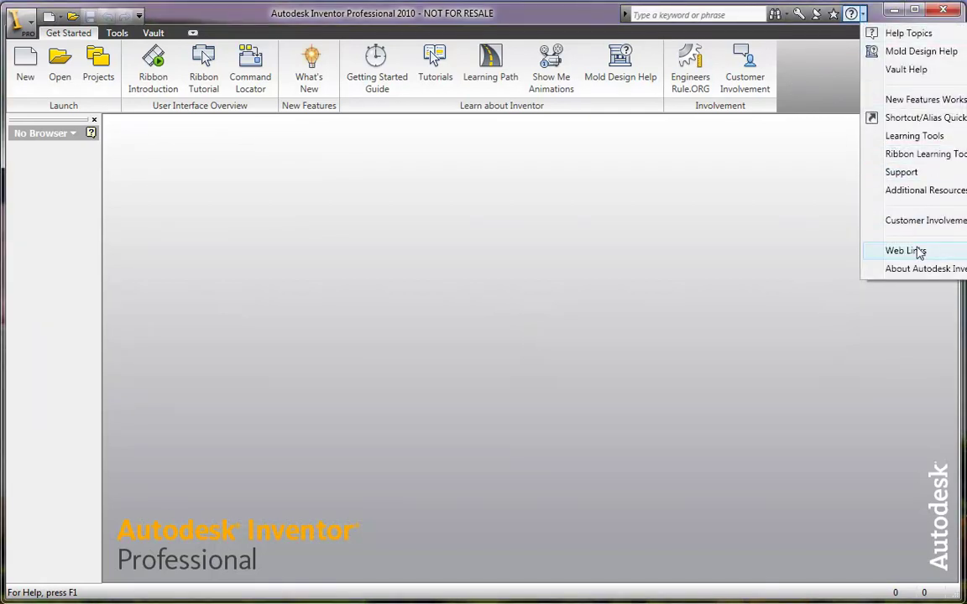
pyautogui.click(919, 269)
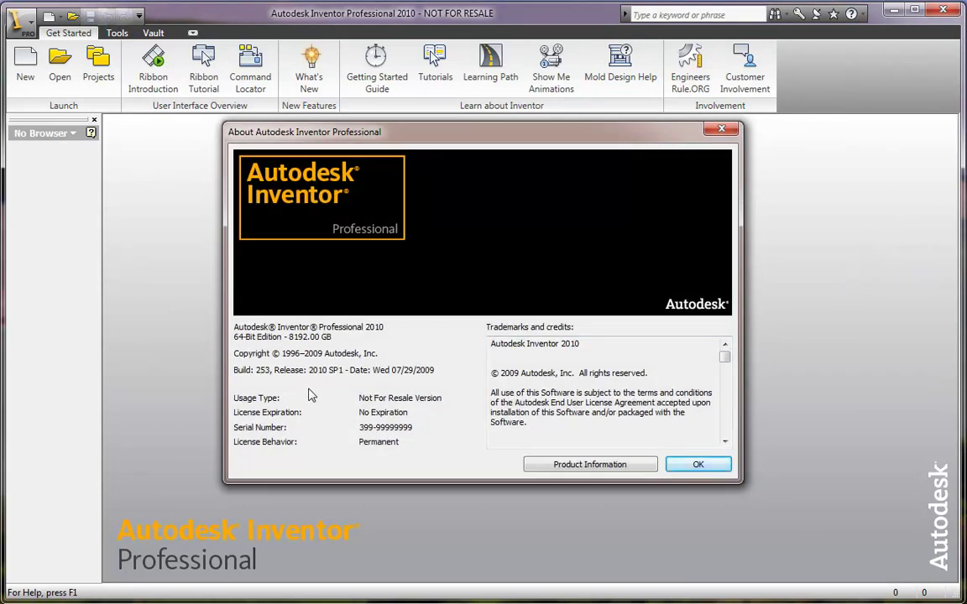
pyautogui.click(577, 466)
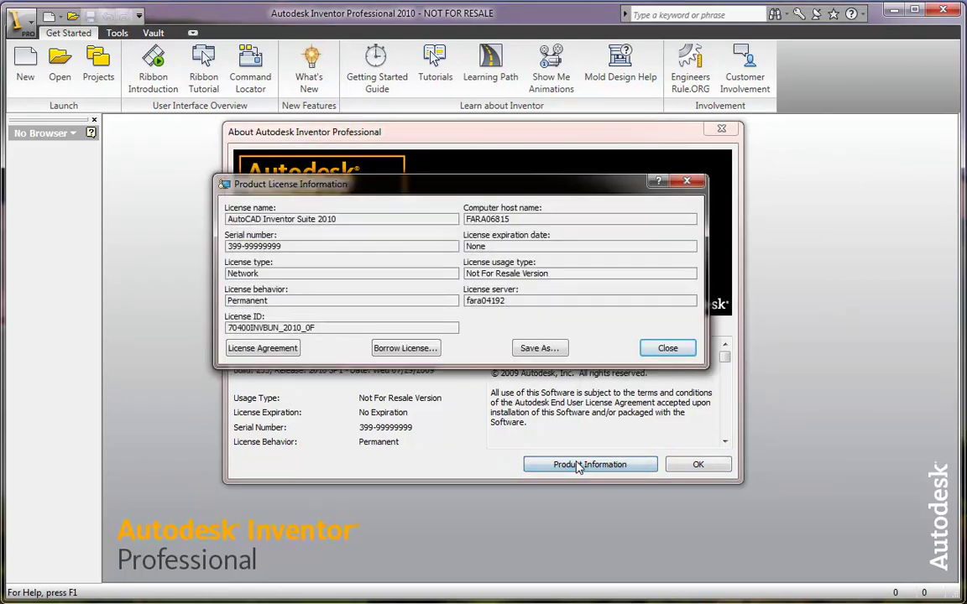
pyautogui.click(316, 328)
pyautogui.moveTo(228, 340); pyautogui.dragTo(226, 334)
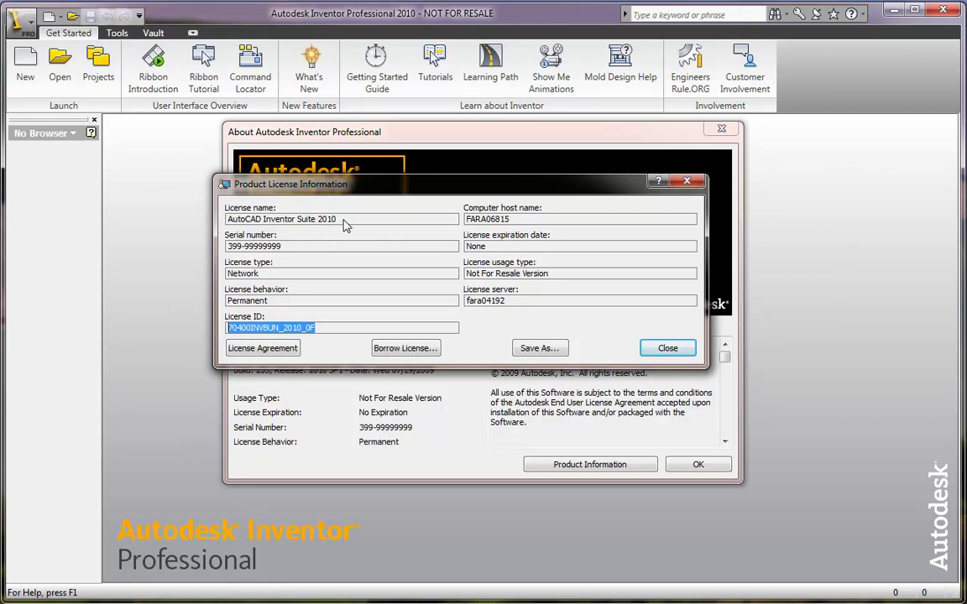
pyautogui.moveTo(340, 220); pyautogui.dragTo(227, 225)
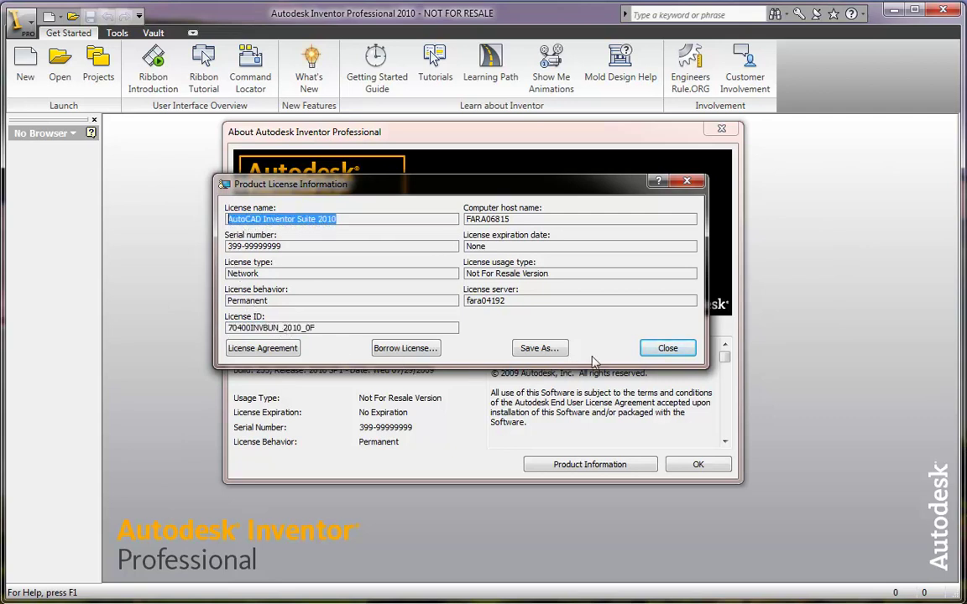
pyautogui.click(667, 349)
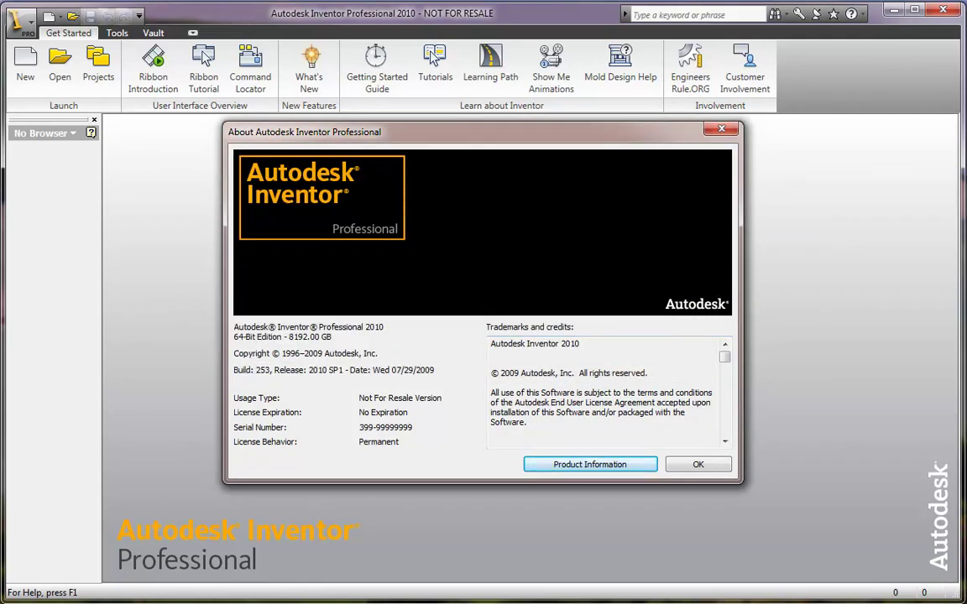
pyautogui.click(697, 465)
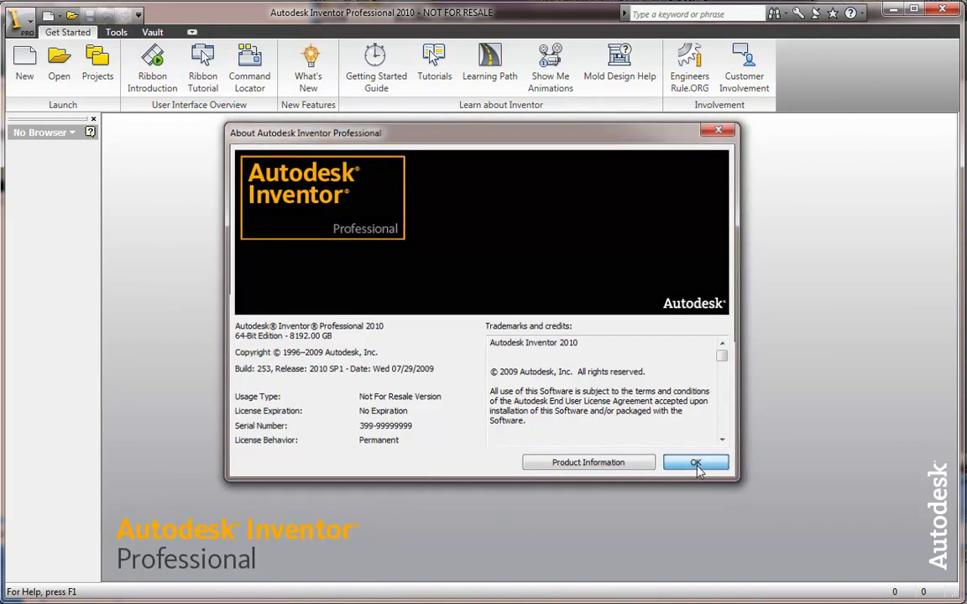
pyautogui.click(60, 17)
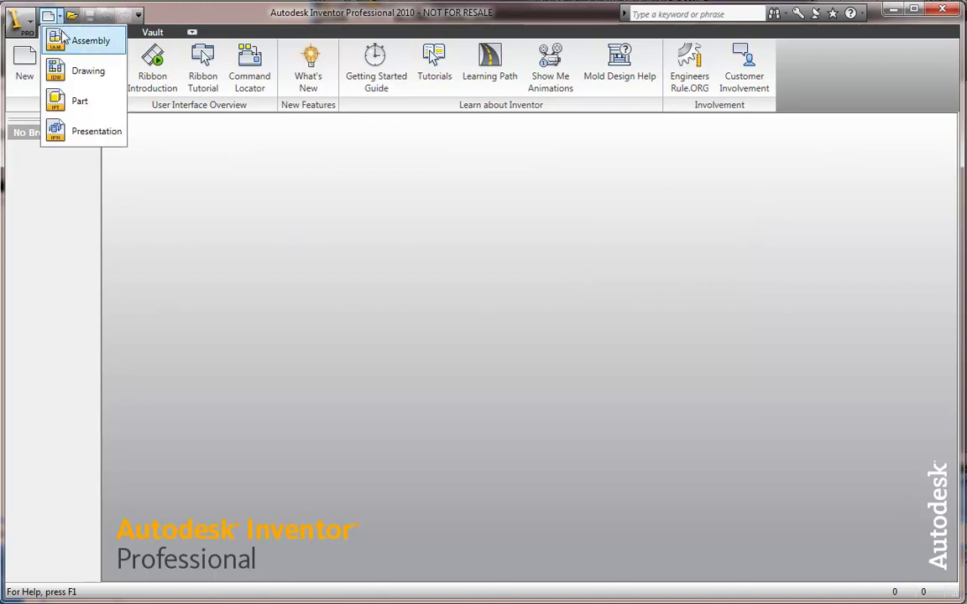
pyautogui.click(69, 42)
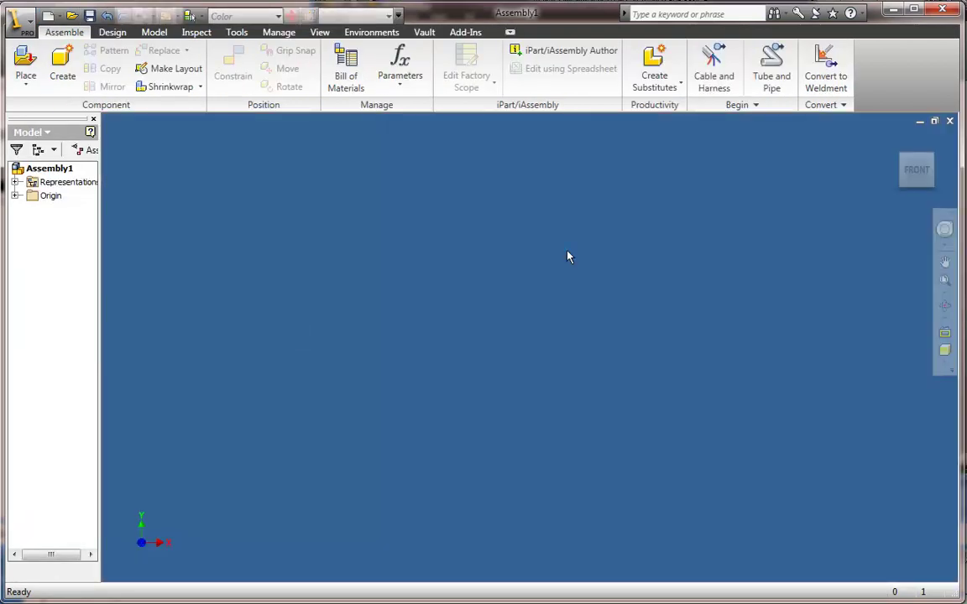
pyautogui.click(864, 15)
pyautogui.click(843, 284)
pyautogui.click(579, 463)
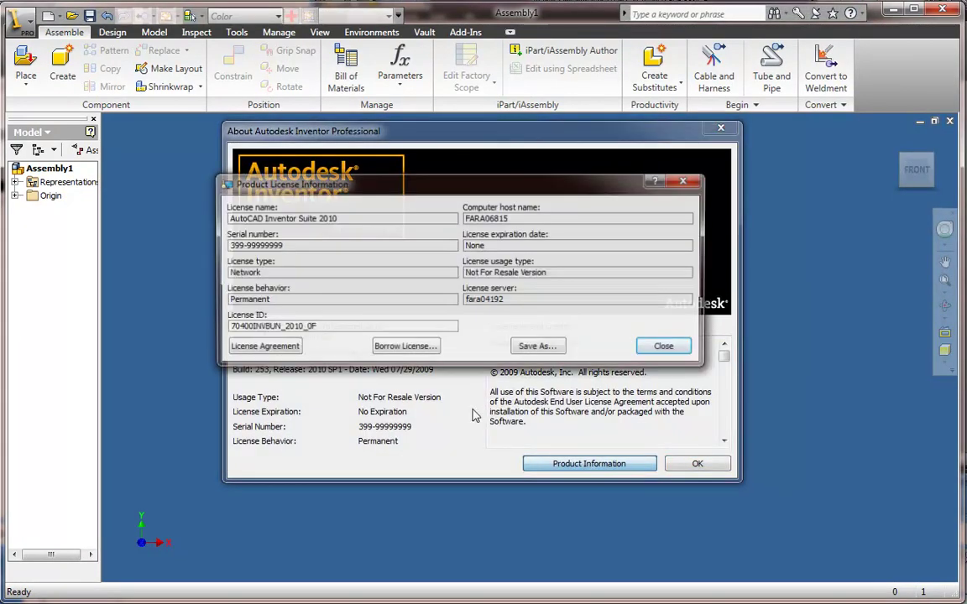
pyautogui.moveTo(390, 328); pyautogui.dragTo(222, 332)
pyautogui.click(662, 347)
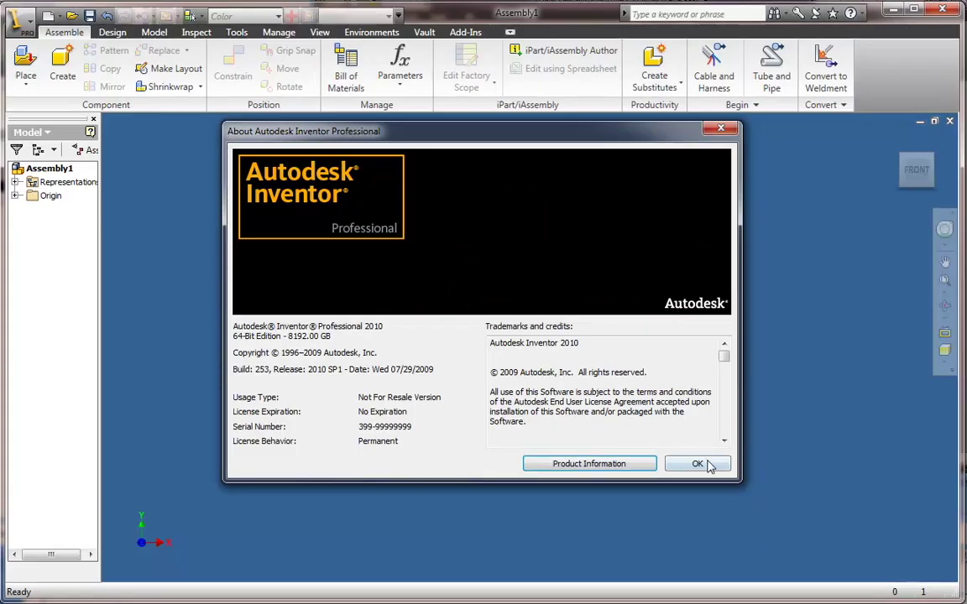
pyautogui.click(707, 464)
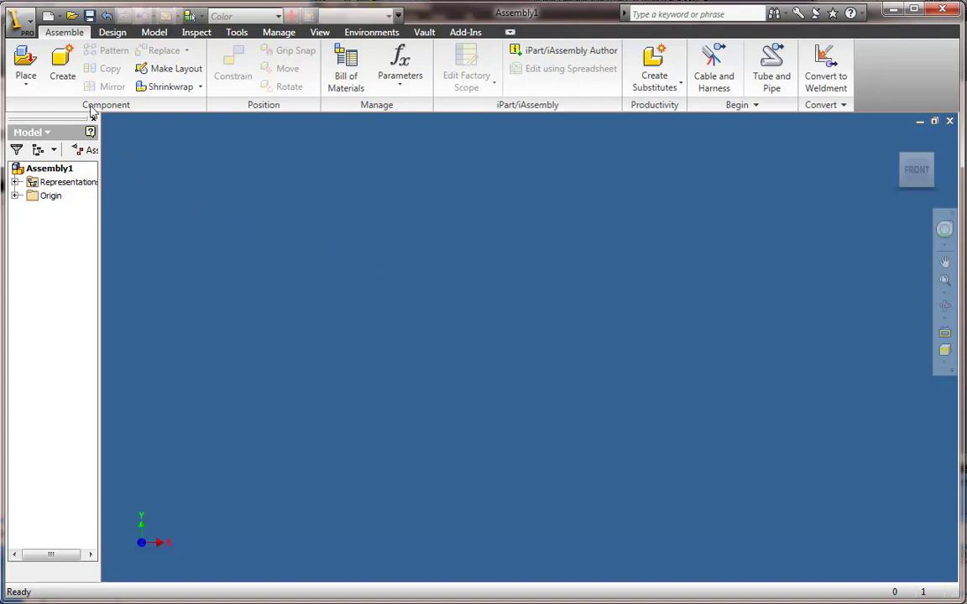
# Create the in-place component Part1 and pick its sketch plane
pyautogui.click(65, 69)
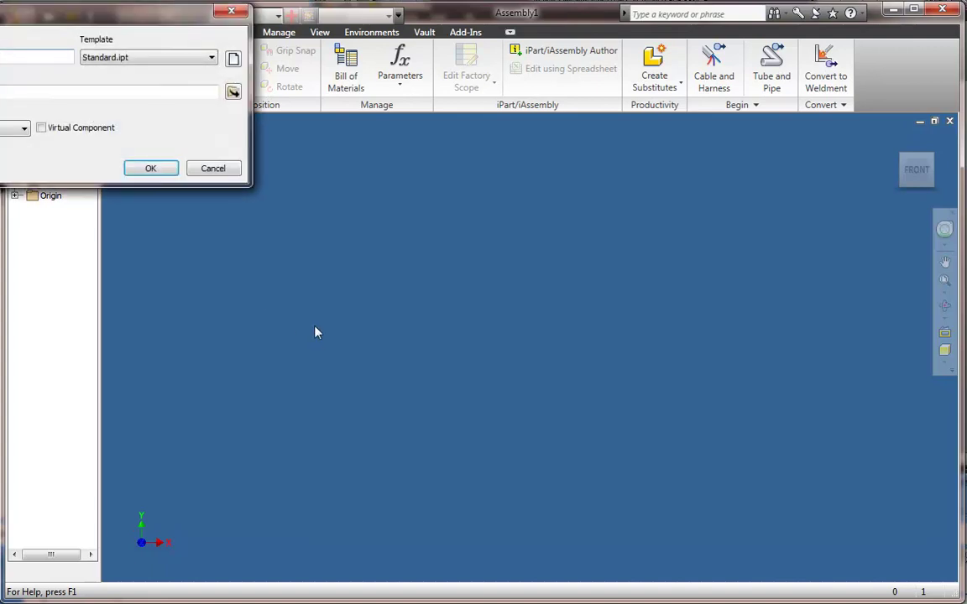
pyautogui.moveTo(113, 22); pyautogui.dragTo(399, 167)
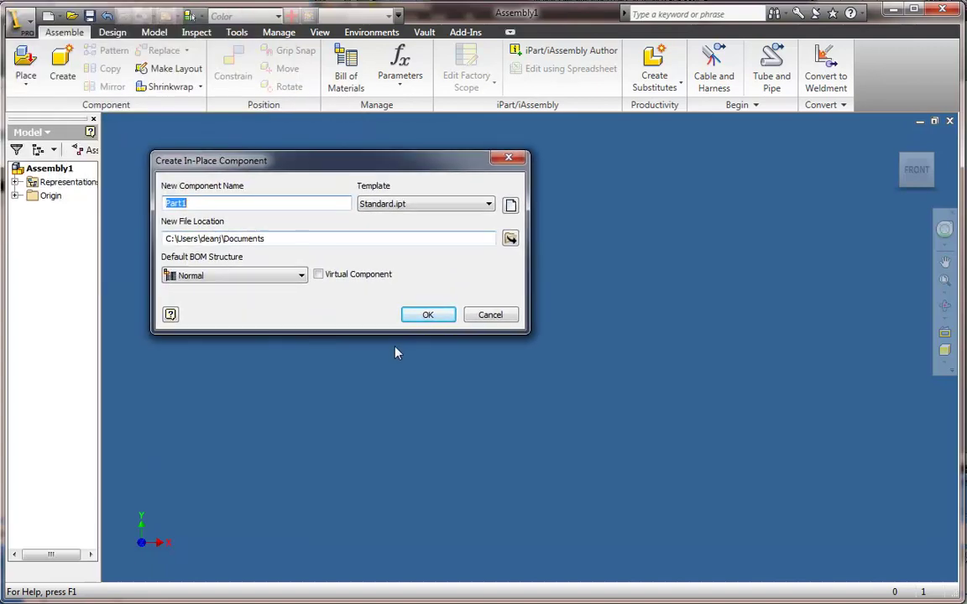
pyautogui.click(426, 316)
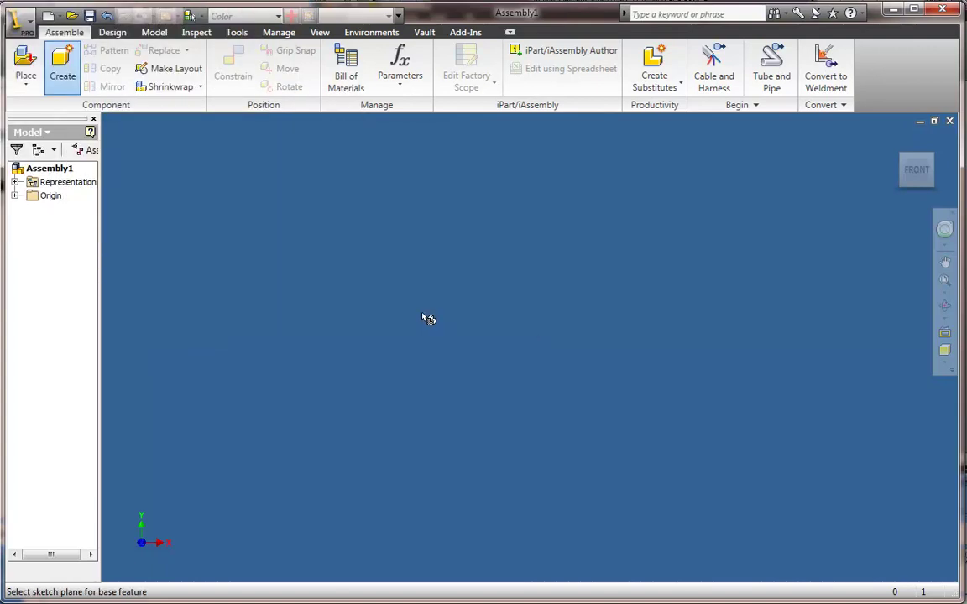
pyautogui.click(423, 315)
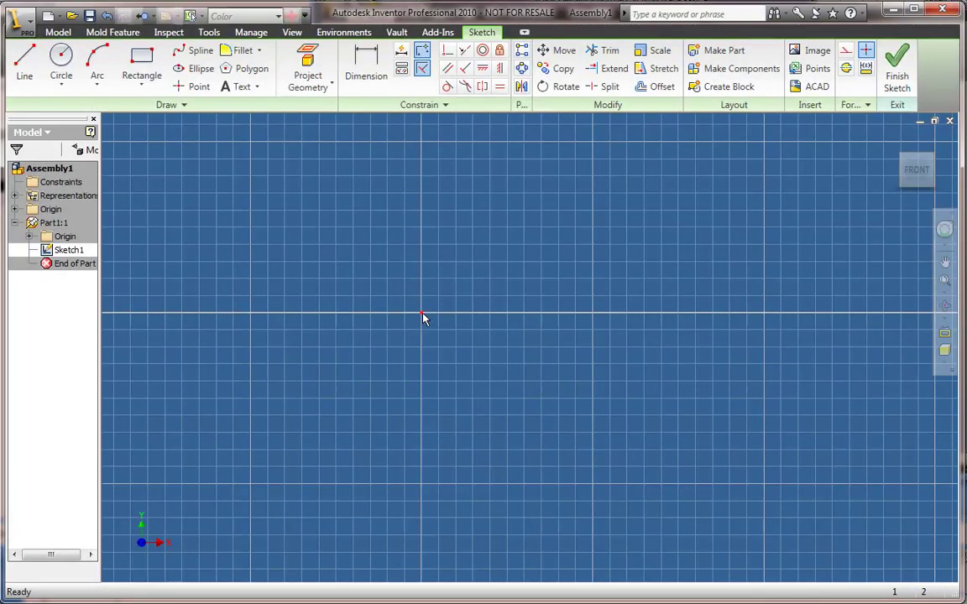
# Sketch a rectangle, extrude it 10 mm into a block, and return to the assembly
pyautogui.click(143, 63)
pyautogui.click(222, 227)
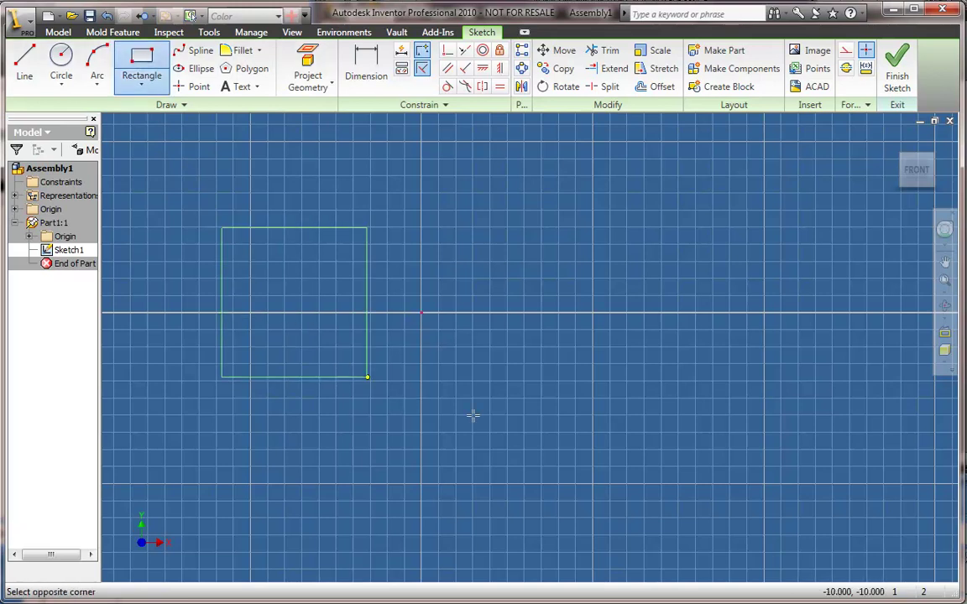
pyautogui.click(608, 433)
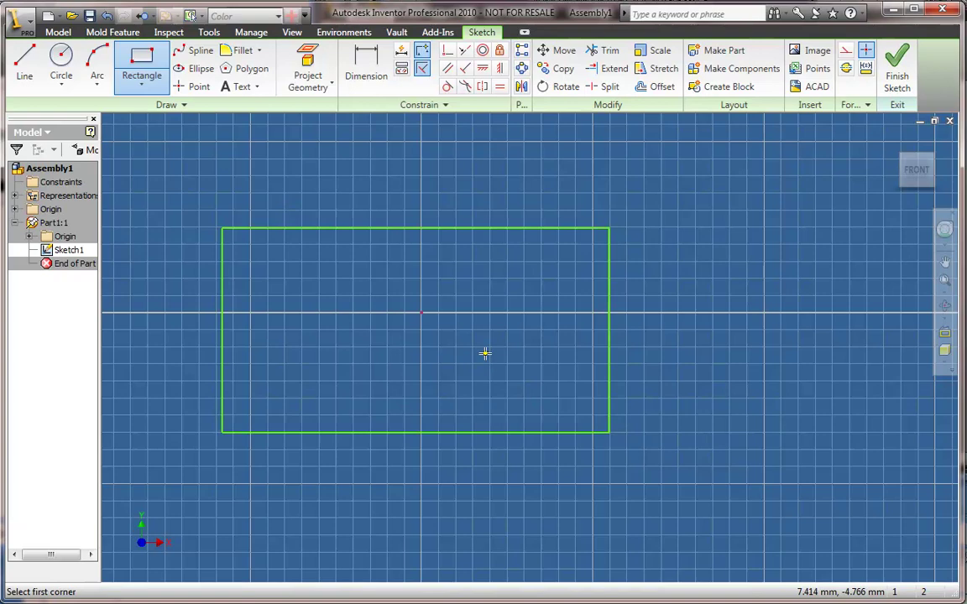
pyautogui.press('e')
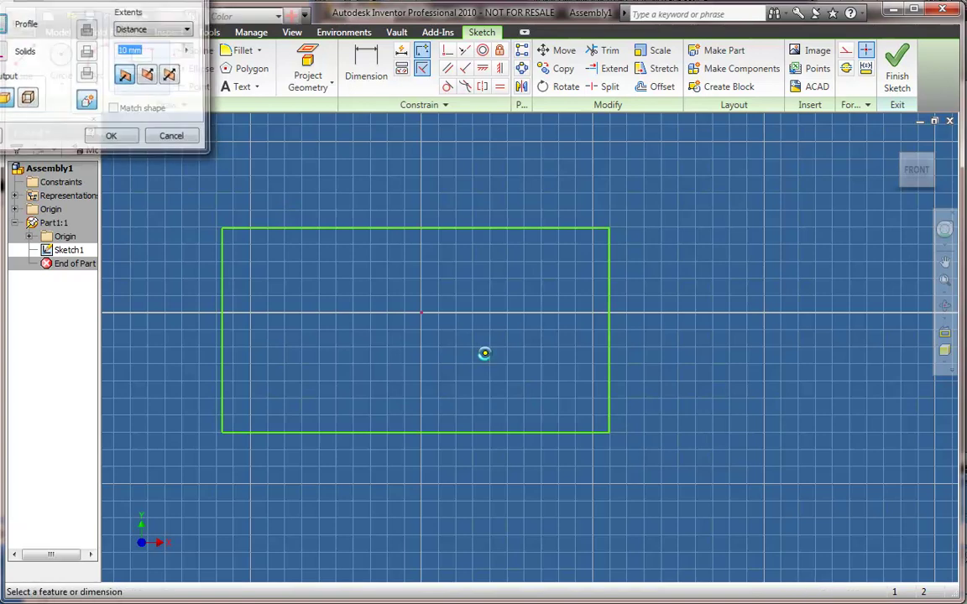
pyautogui.press('Return')
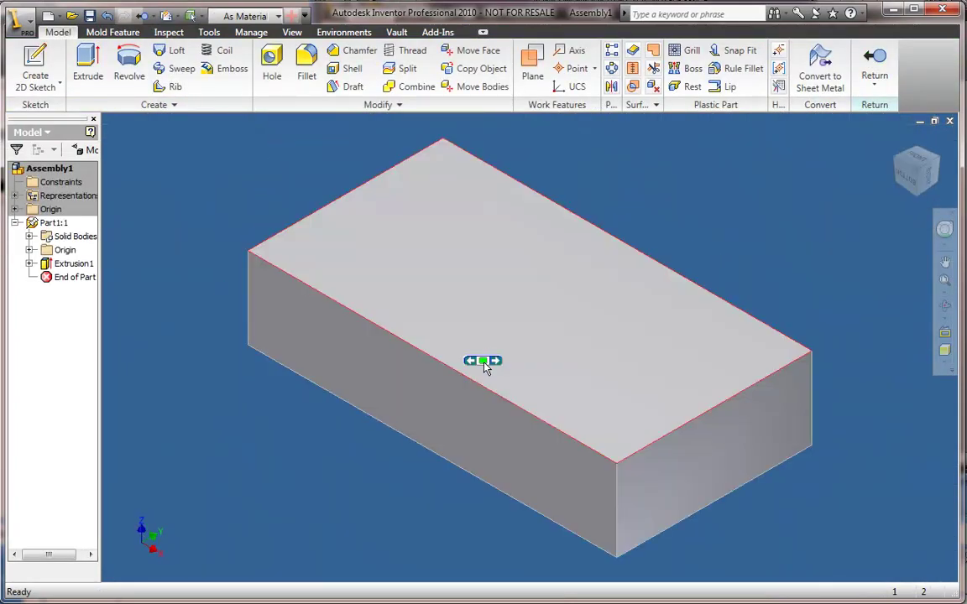
pyautogui.click(873, 68)
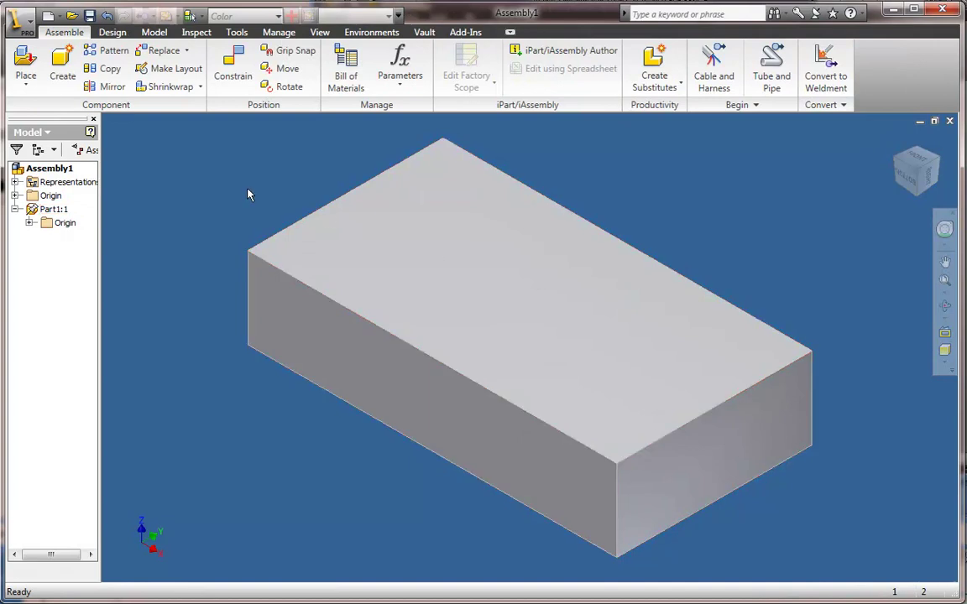
# Enter the Stress Analysis environment and create Simulation:1
pyautogui.click(359, 33)
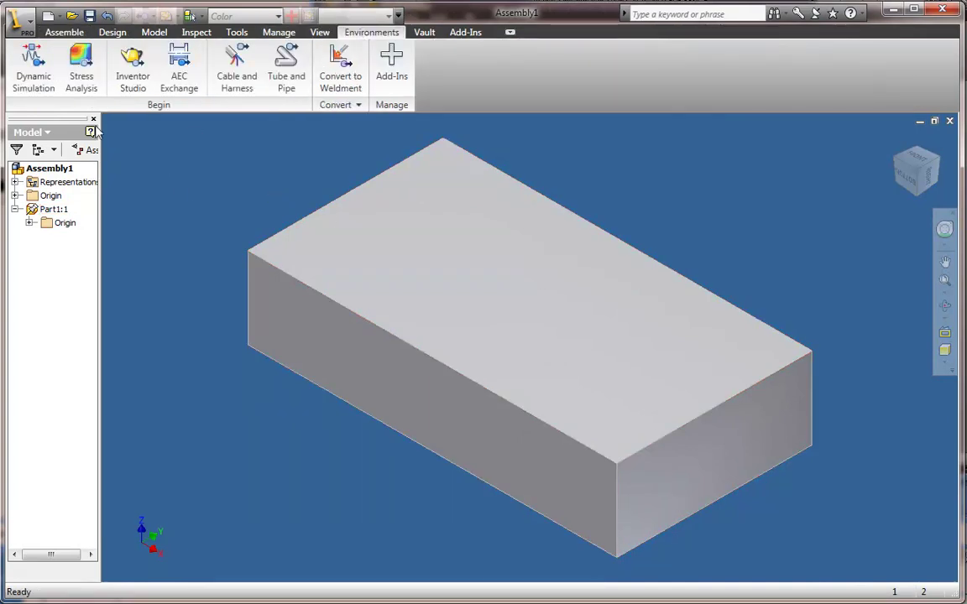
pyautogui.click(85, 74)
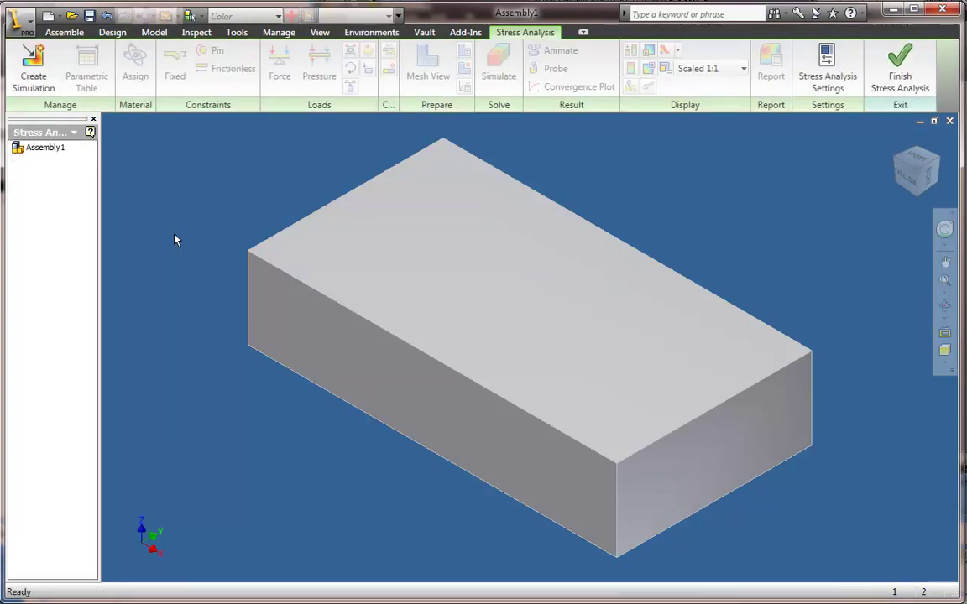
pyautogui.click(38, 75)
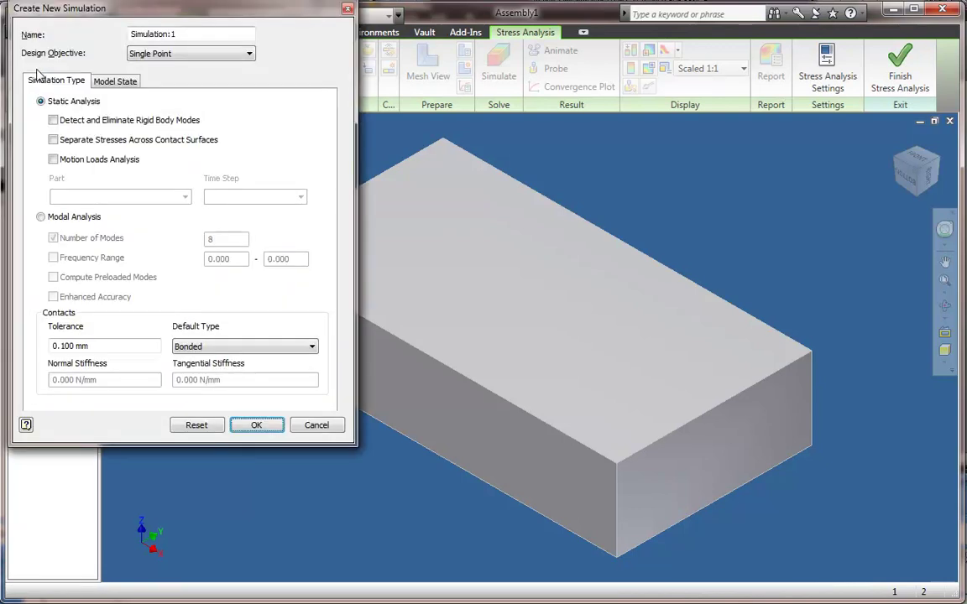
pyautogui.click(255, 426)
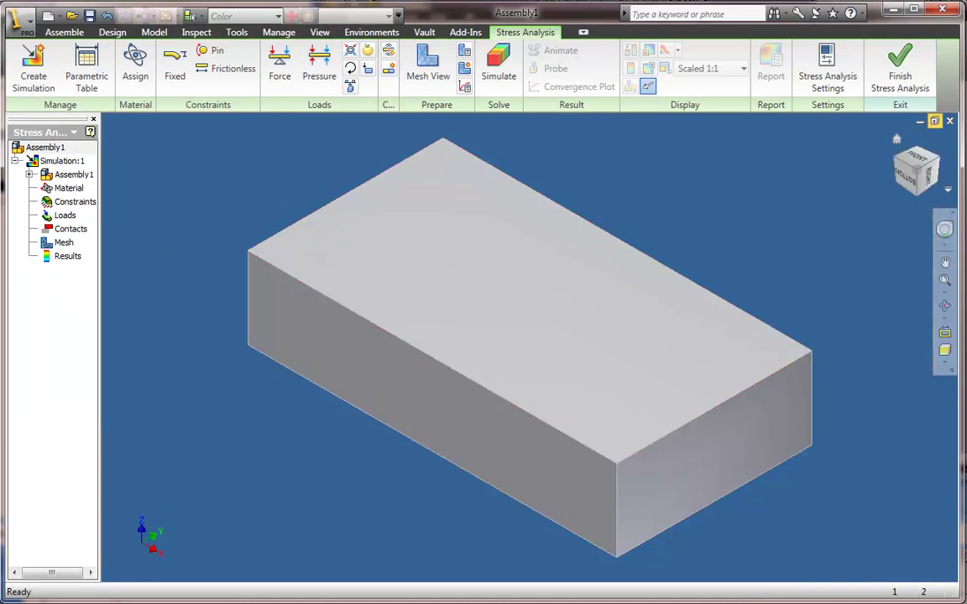
# Confirm in Product Information that the License ID is now 70700INVPROSIM_2010_0F, then close the dialogs
pyautogui.click(863, 14)
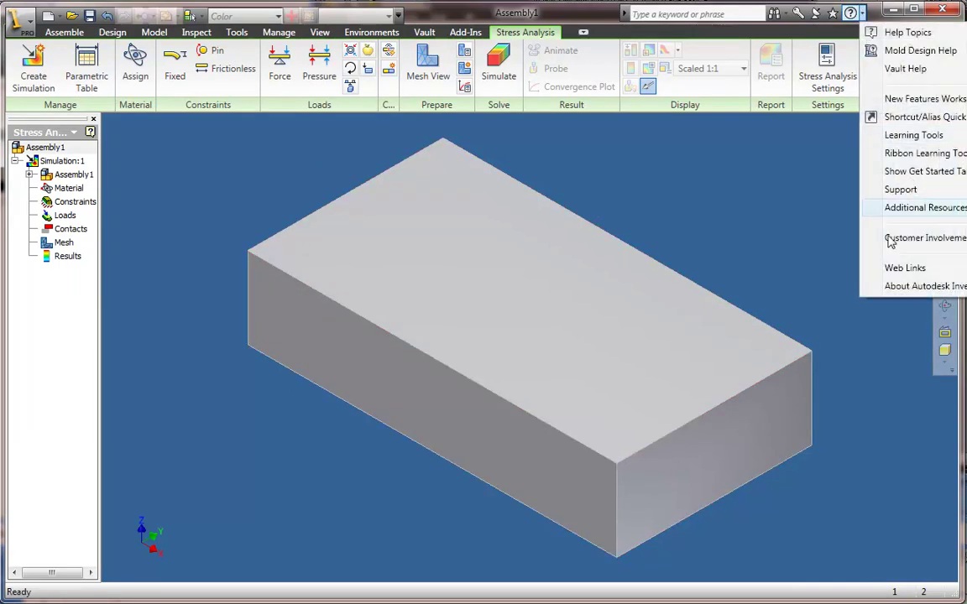
pyautogui.click(839, 286)
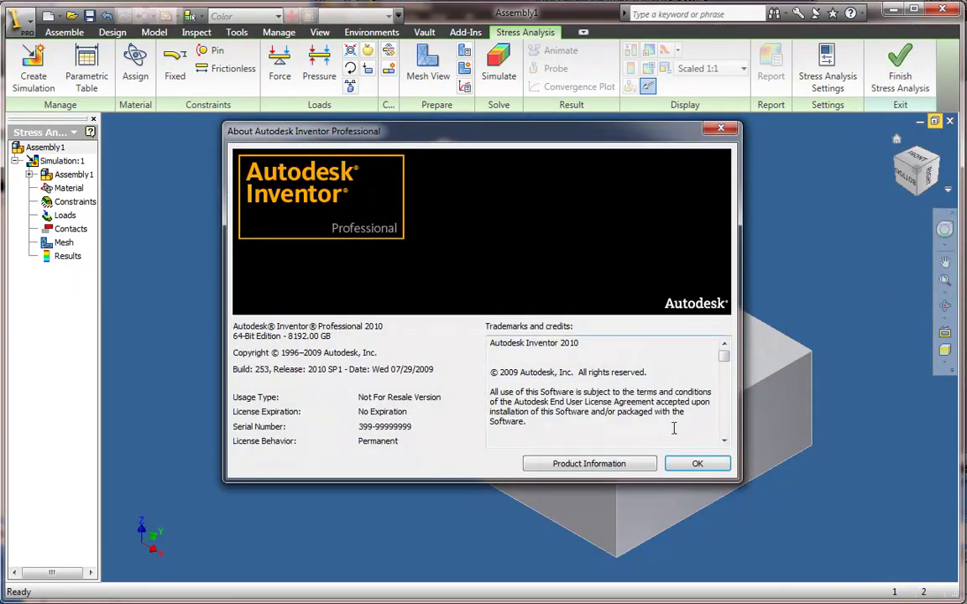
pyautogui.click(606, 466)
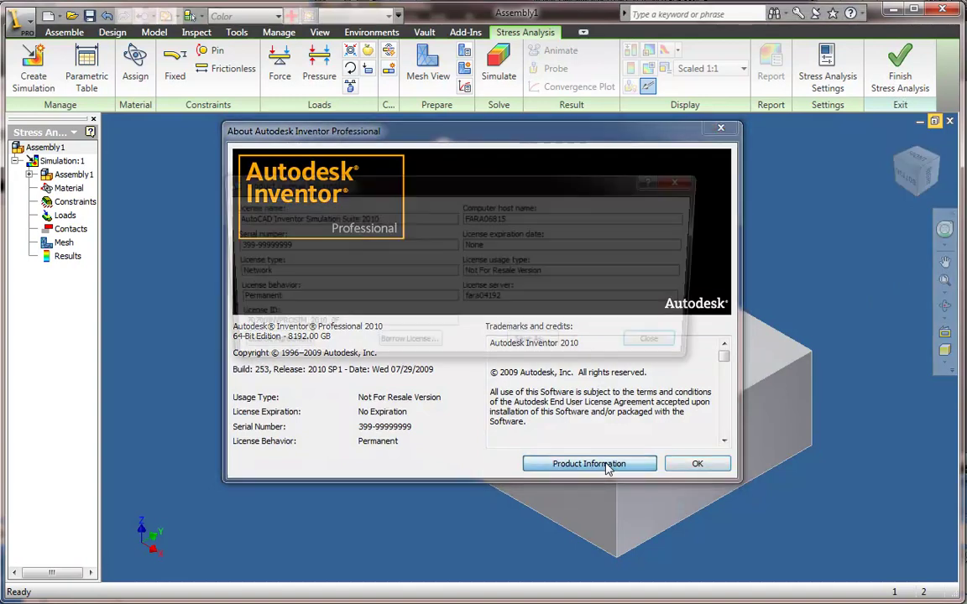
pyautogui.moveTo(392, 328); pyautogui.dragTo(226, 334)
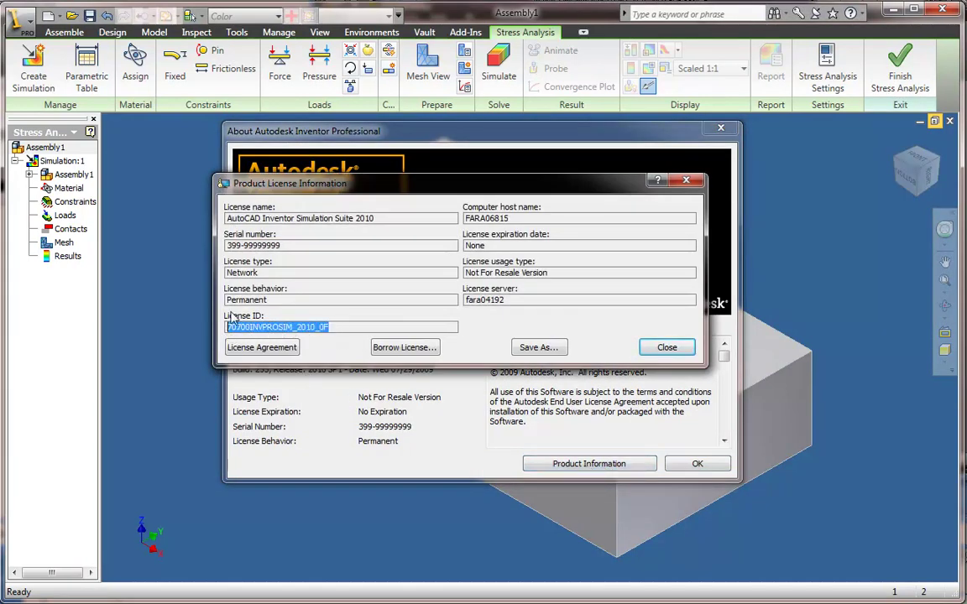
pyautogui.moveTo(374, 218); pyautogui.dragTo(225, 224)
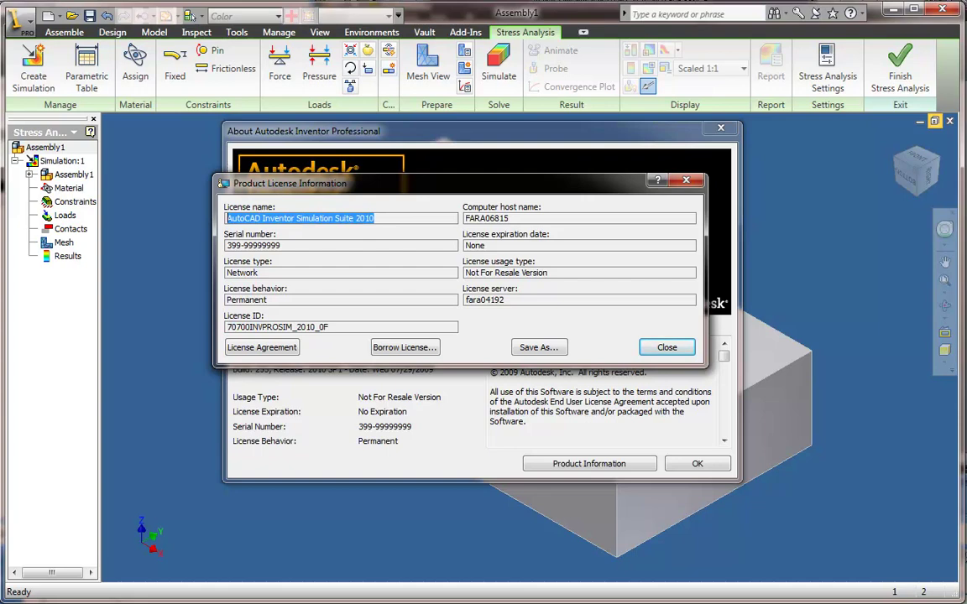
pyautogui.click(668, 348)
pyautogui.click(700, 462)
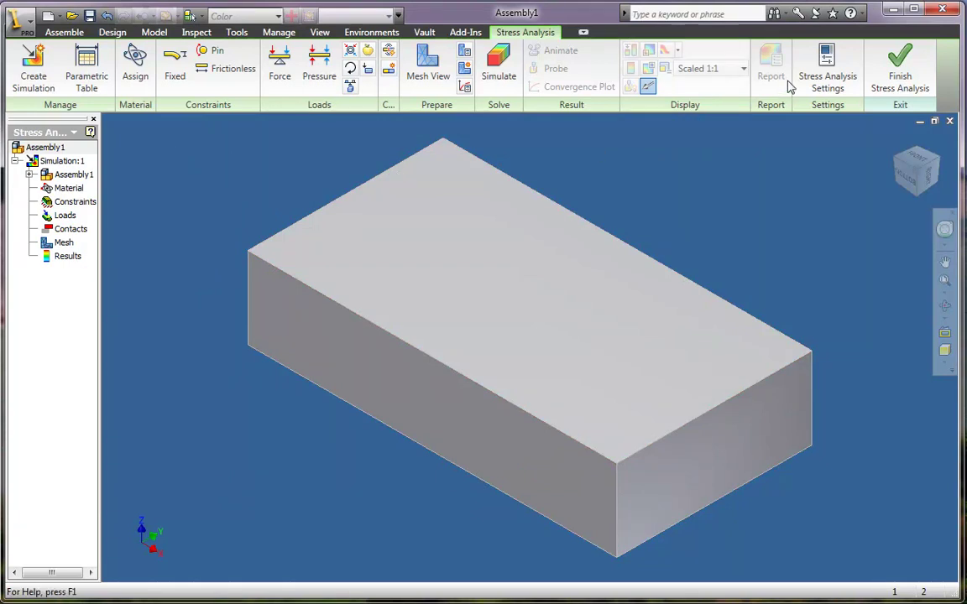
# Leave stress analysis, save Assembly1 over the existing file, and create Tube & Pipe run Run01
pyautogui.click(896, 71)
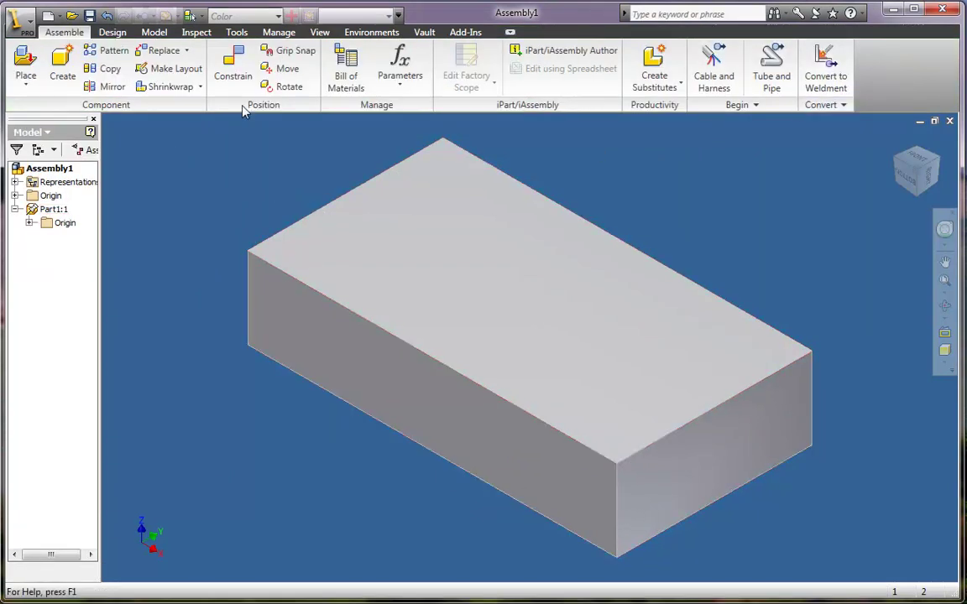
pyautogui.click(367, 34)
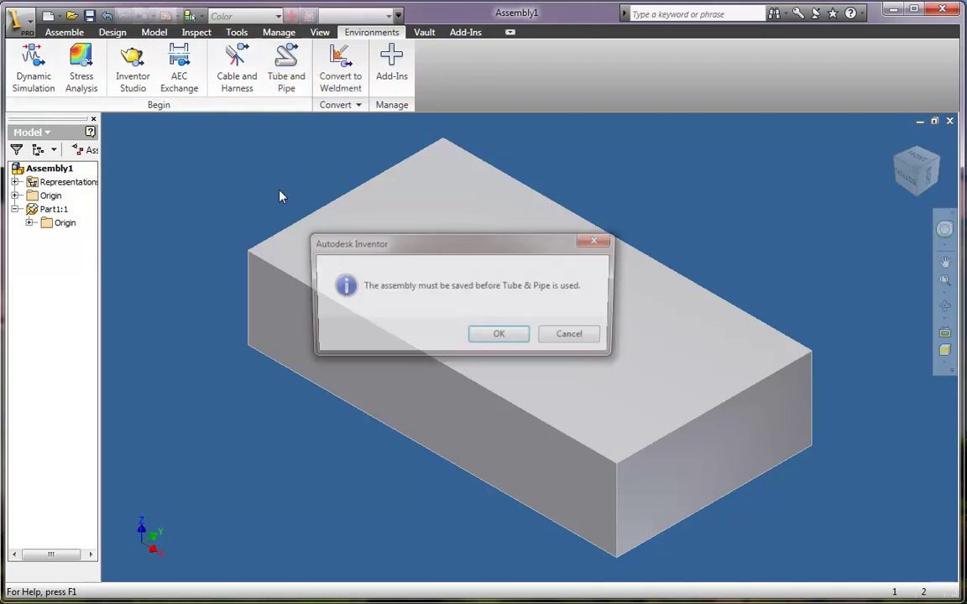
pyautogui.click(499, 337)
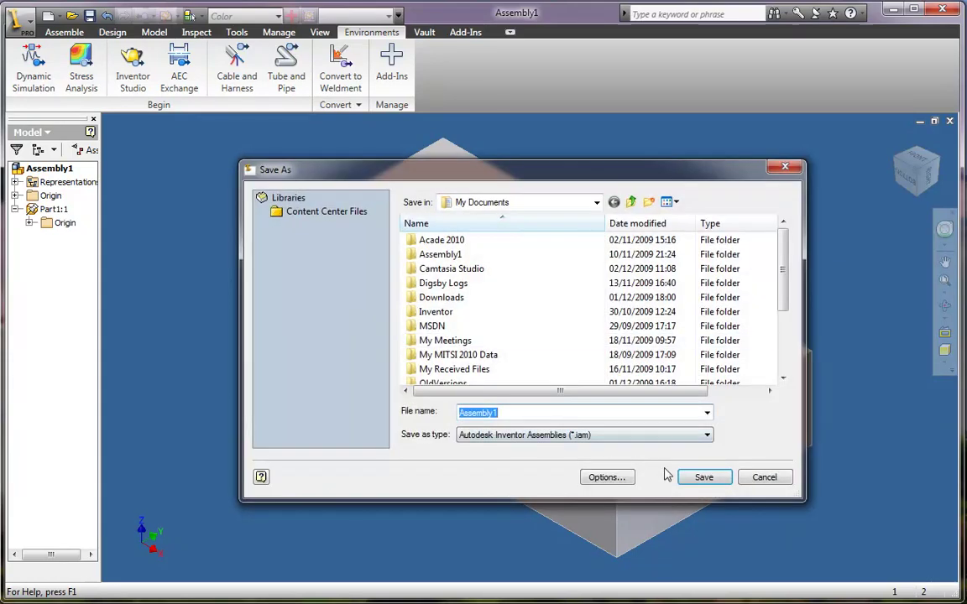
pyautogui.click(701, 477)
pyautogui.click(504, 291)
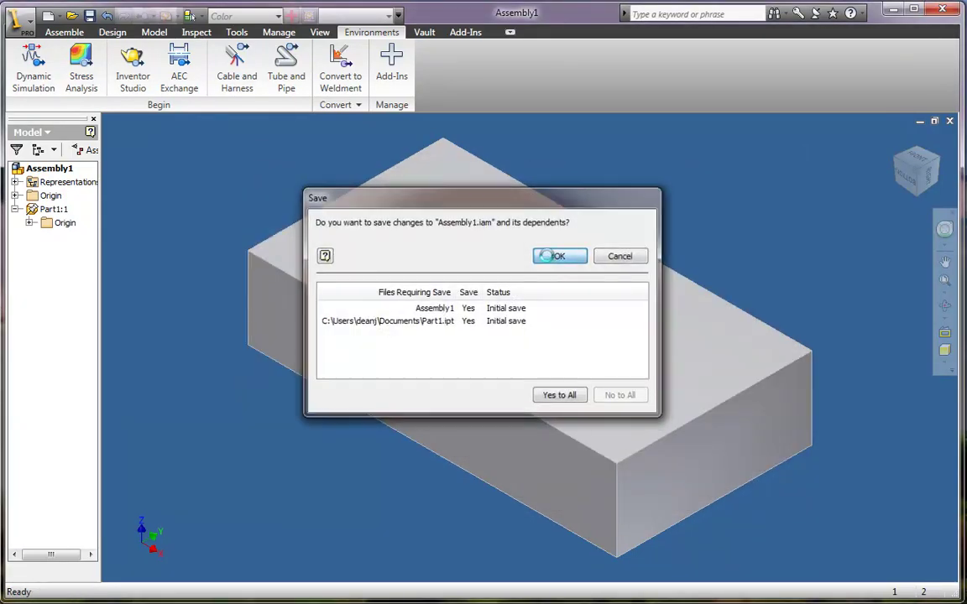
pyautogui.click(556, 257)
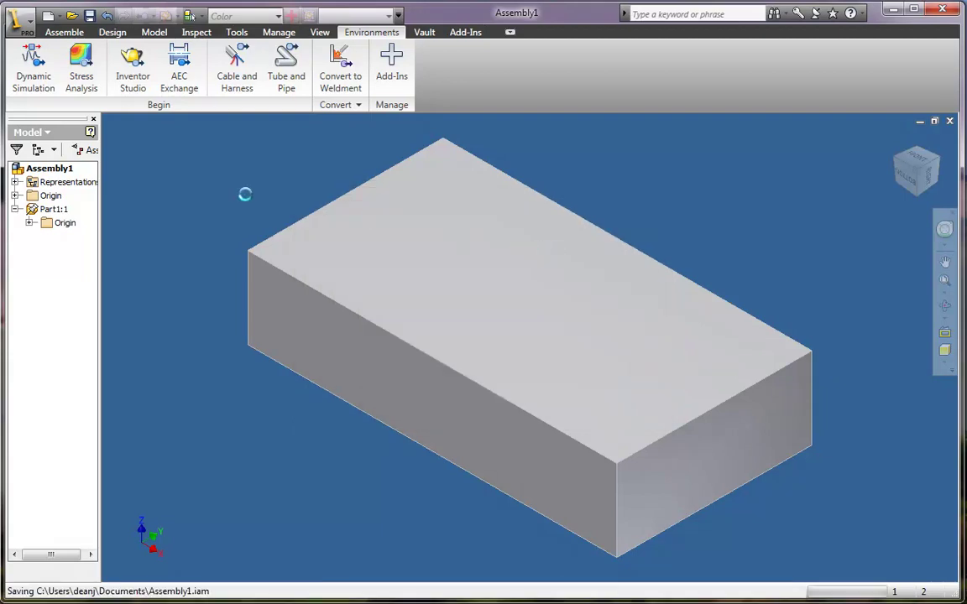
pyautogui.click(295, 309)
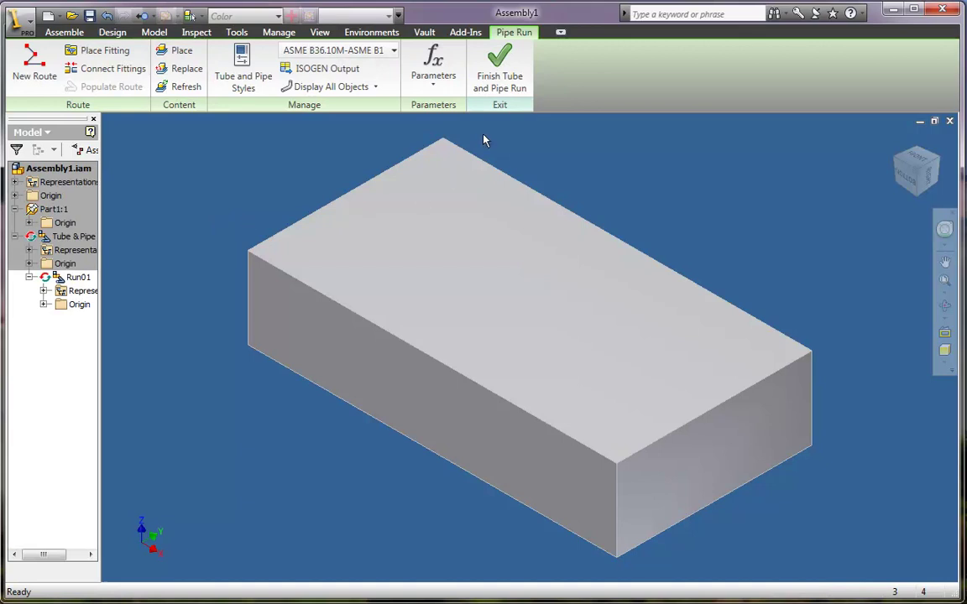
pyautogui.click(499, 69)
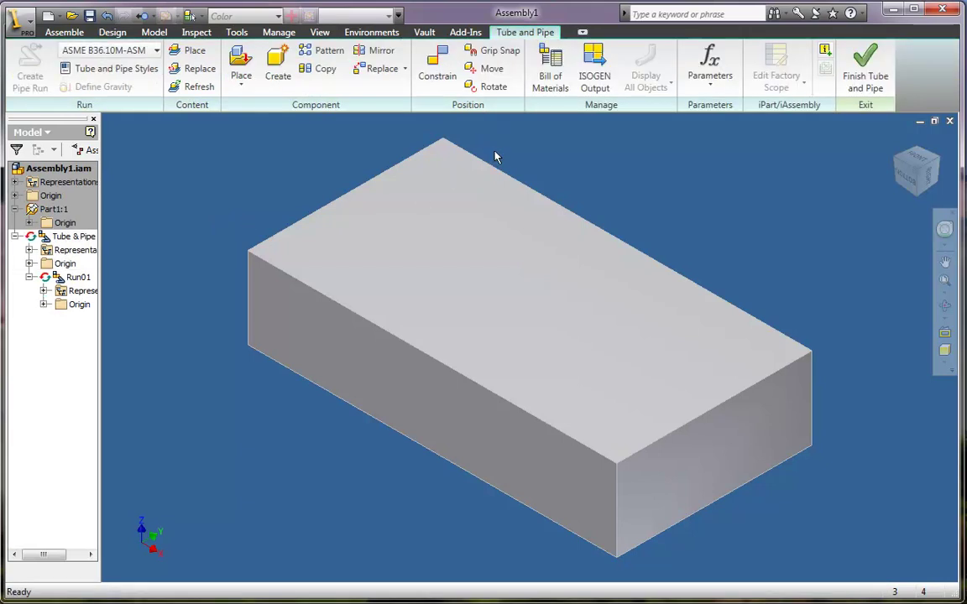
# Confirm the license reads AutoCAD Inventor Professional Suite 2010, then finish Tube and Pipe editing
pyautogui.click(864, 13)
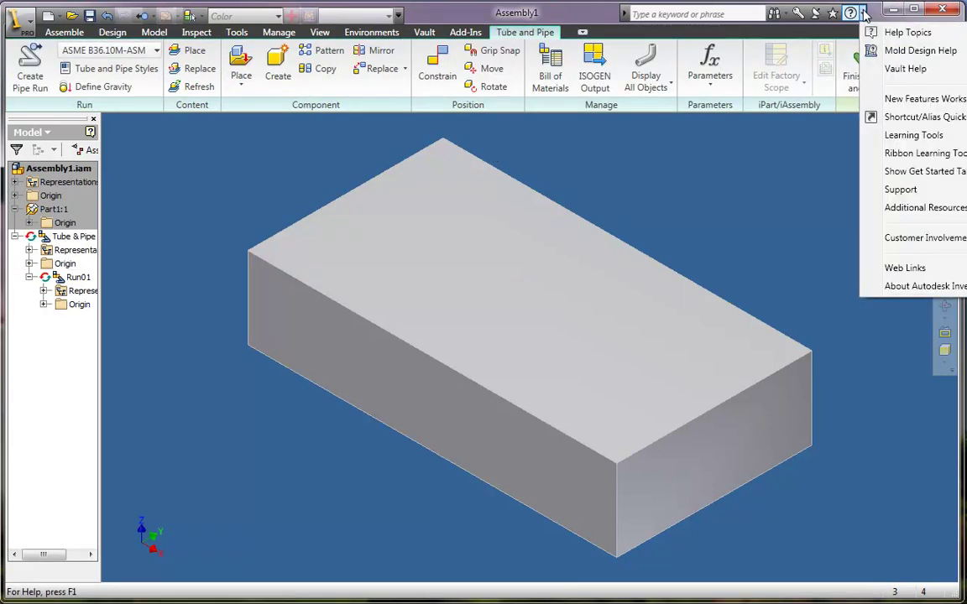
pyautogui.click(894, 288)
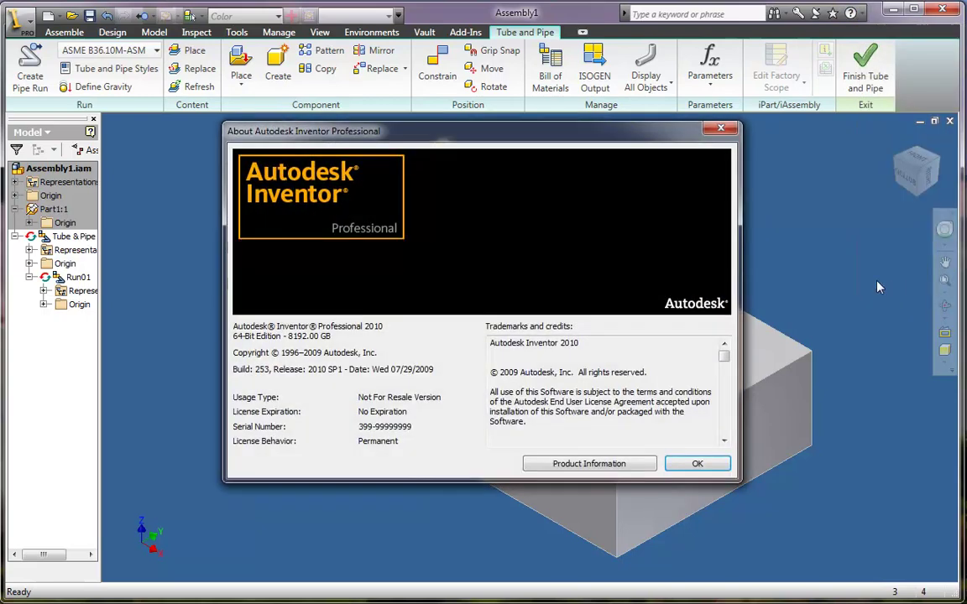
pyautogui.click(556, 464)
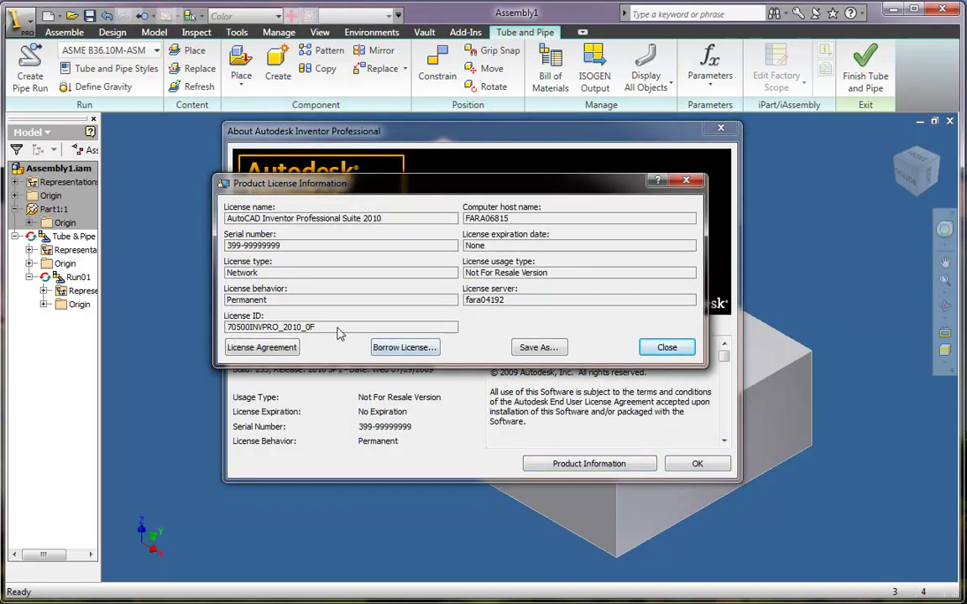
pyautogui.moveTo(336, 331); pyautogui.dragTo(226, 328)
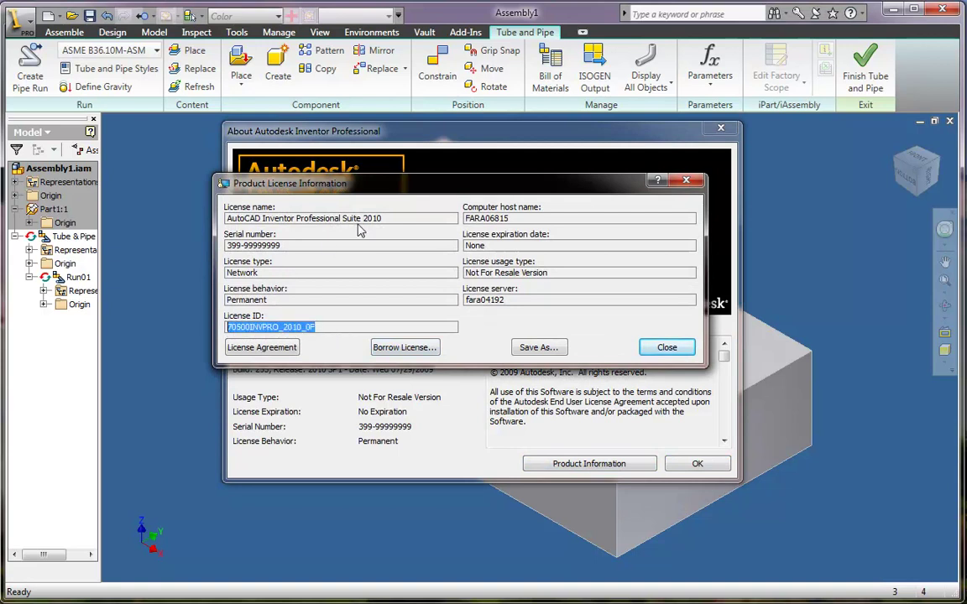
pyautogui.moveTo(385, 219); pyautogui.dragTo(199, 219)
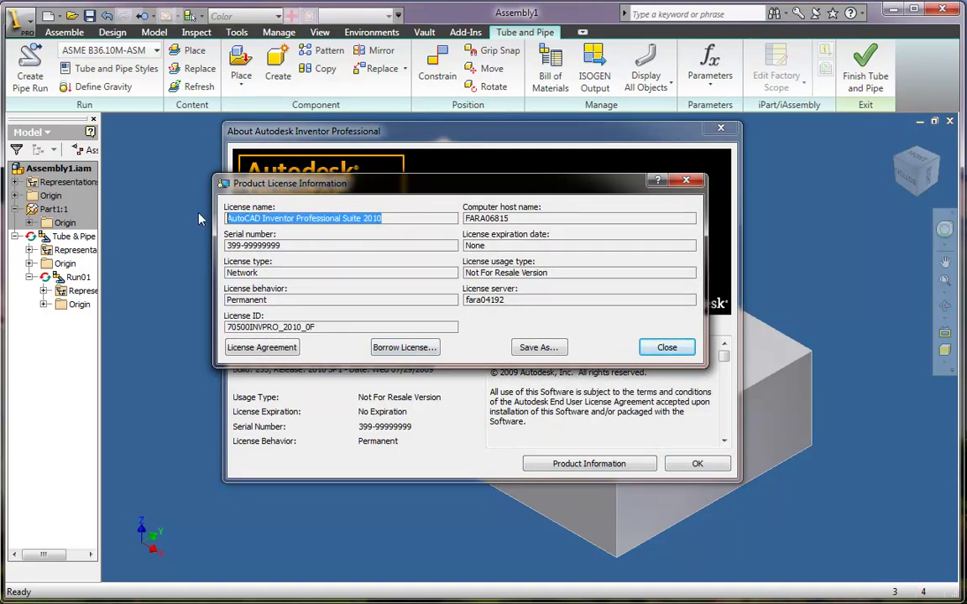
pyautogui.click(667, 348)
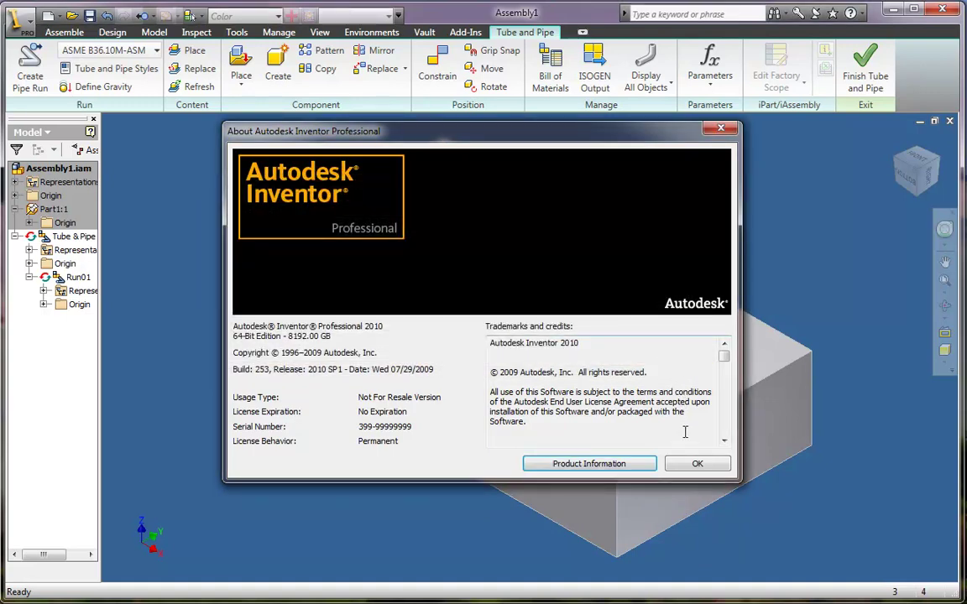
pyautogui.click(695, 464)
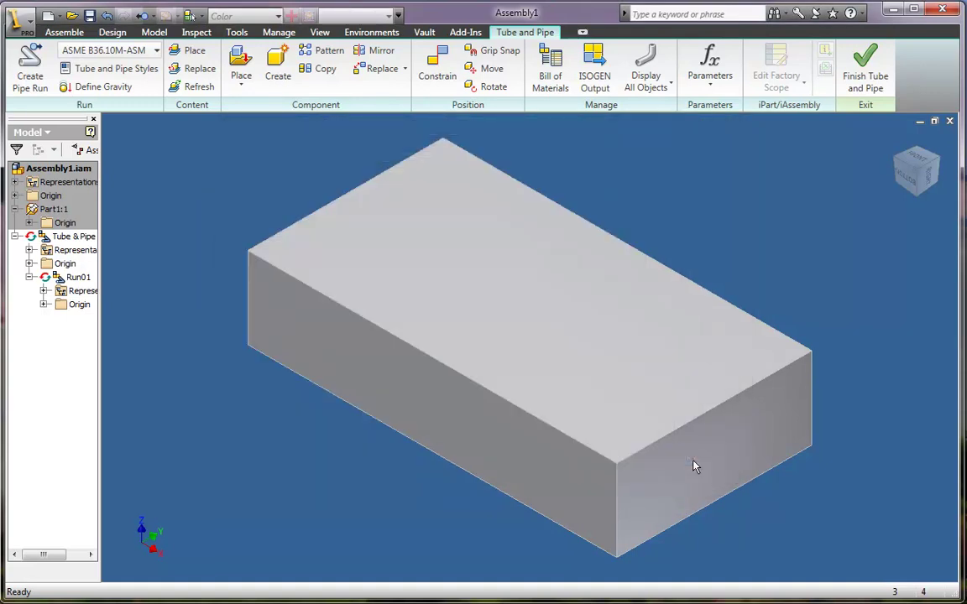
pyautogui.click(865, 75)
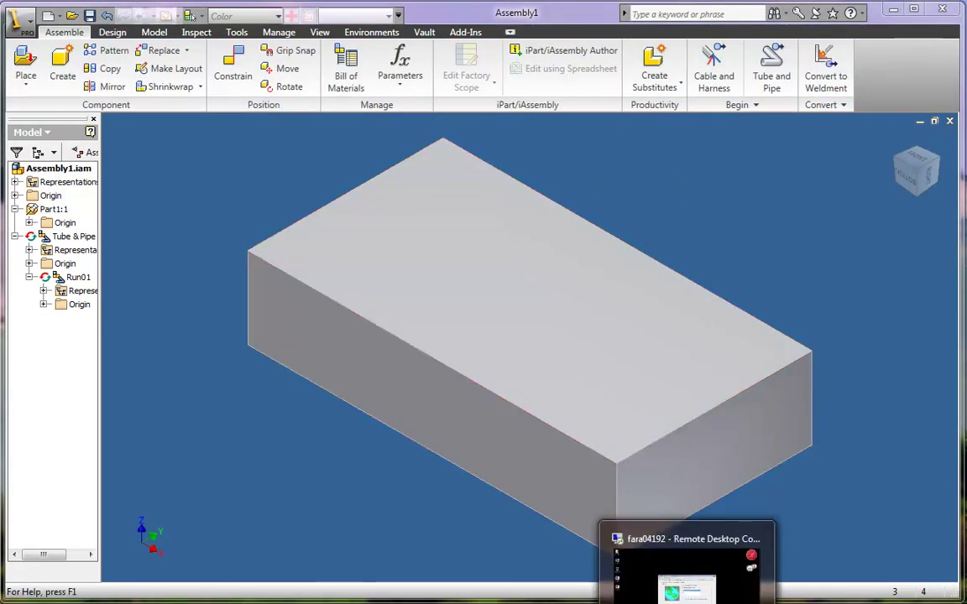
# In the remote LMTOOLS session, view System Settings and Config Services, then open the debug log
pyautogui.click(686, 597)
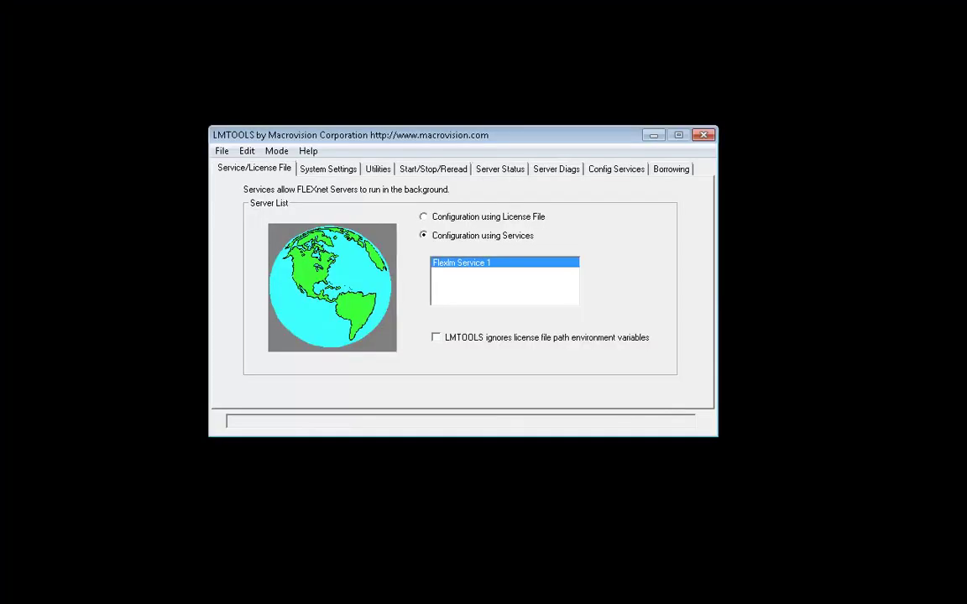
pyautogui.click(325, 167)
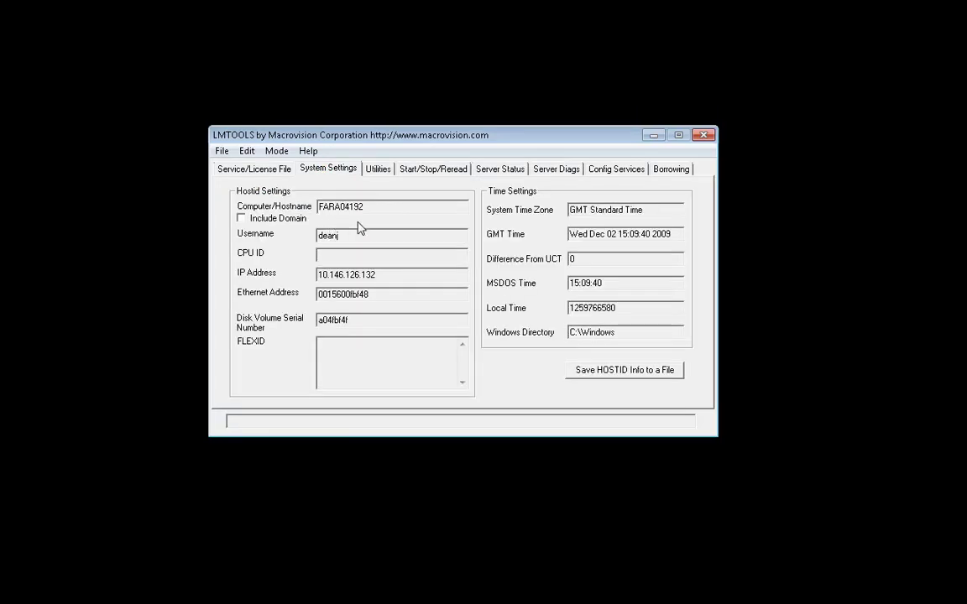
pyautogui.click(603, 170)
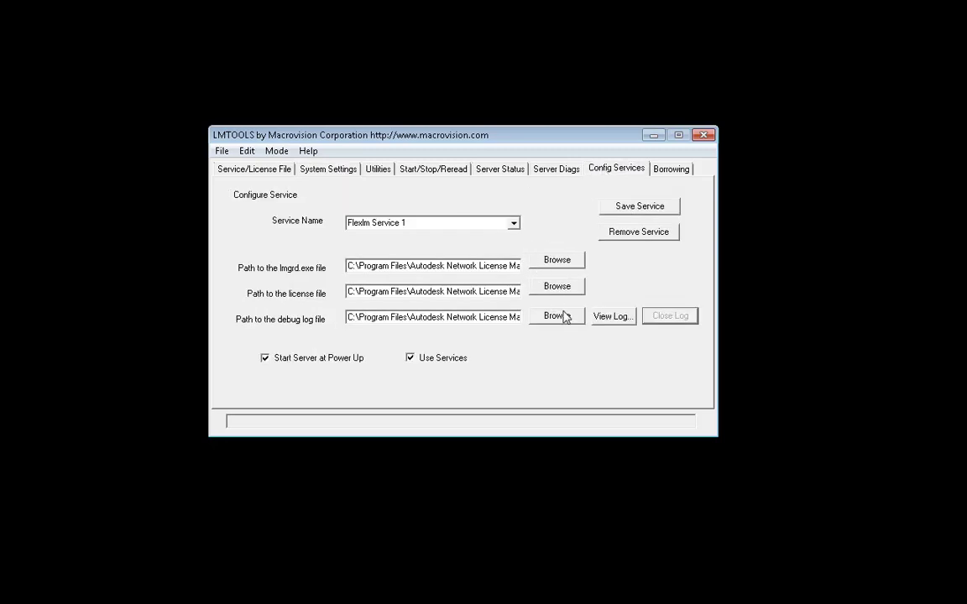
pyautogui.click(613, 316)
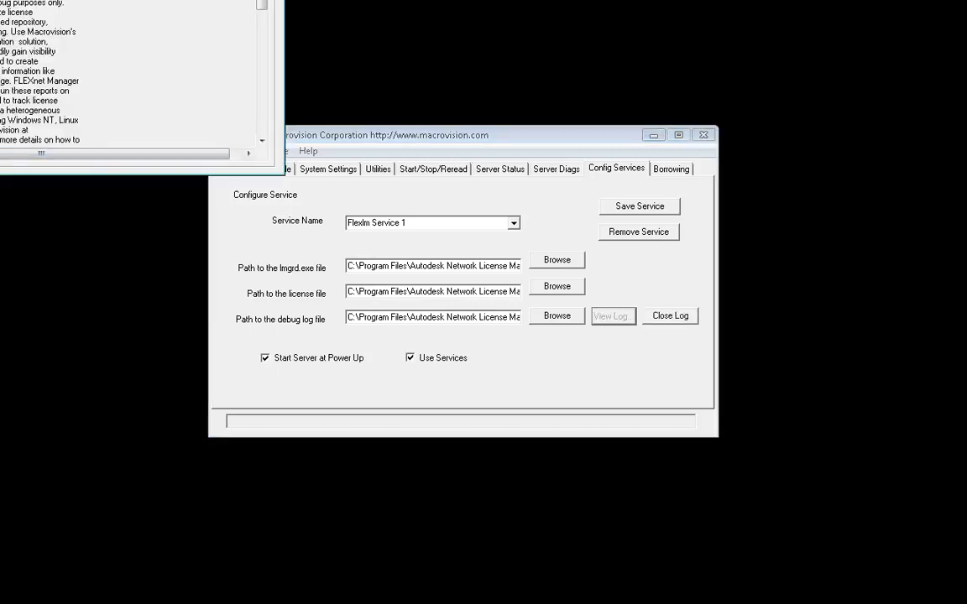
# Reposition the debug log window and scroll down to the entries from 10:47:42 onward
pyautogui.moveTo(33, 0); pyautogui.dragTo(374, 34)
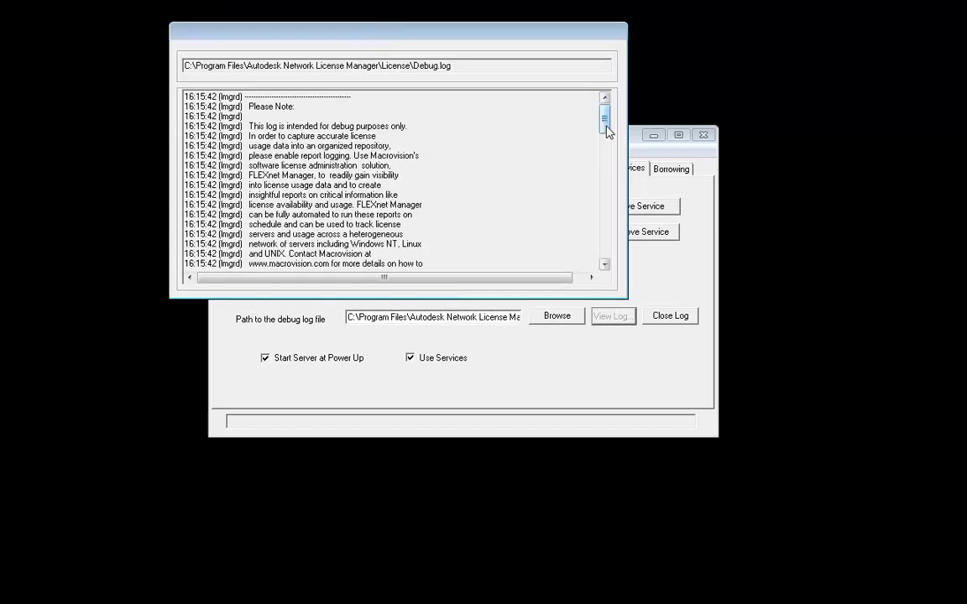
pyautogui.moveTo(607, 131); pyautogui.dragTo(611, 273)
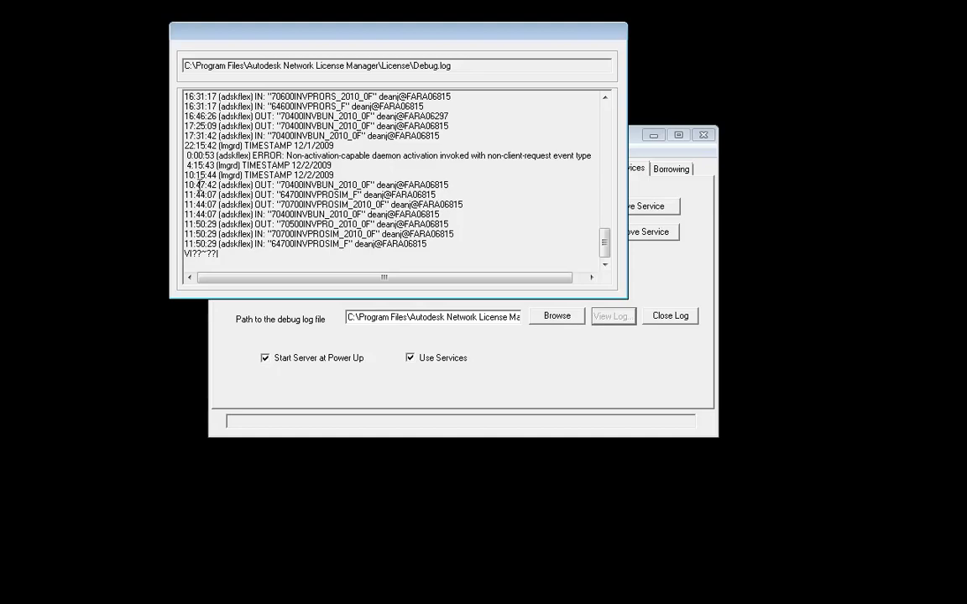
pyautogui.moveTo(185, 185); pyautogui.dragTo(456, 244)
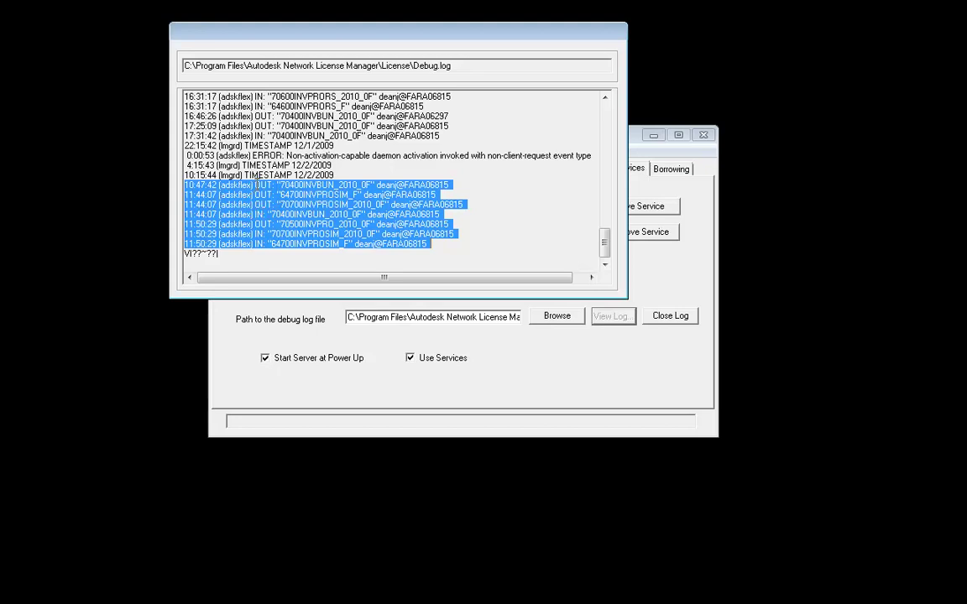
pyautogui.click(255, 185)
# Review the 10:47:42–11:50:29 OUT/IN entries for 70400INVBUN_2010_0F and 70500INVPRO_2010_0F, then close the log
pyautogui.moveTo(255, 184); pyautogui.dragTo(456, 184)
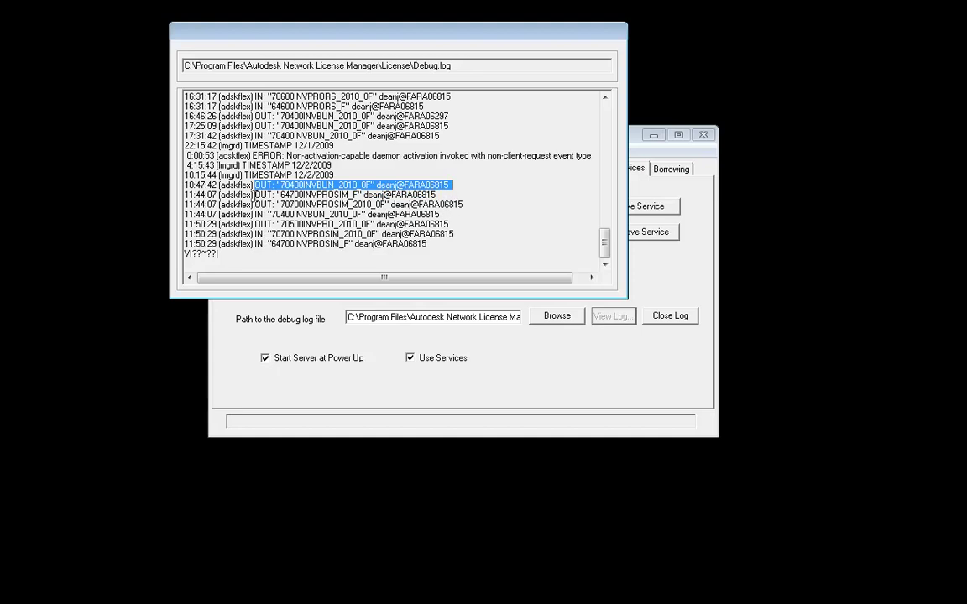
pyautogui.moveTo(254, 195); pyautogui.dragTo(471, 204)
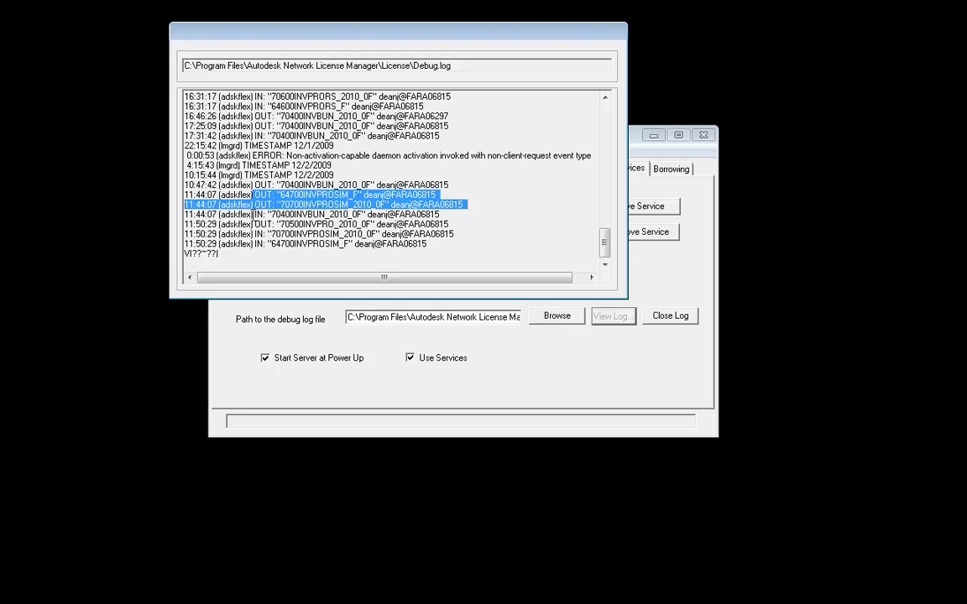
pyautogui.moveTo(253, 214); pyautogui.dragTo(443, 214)
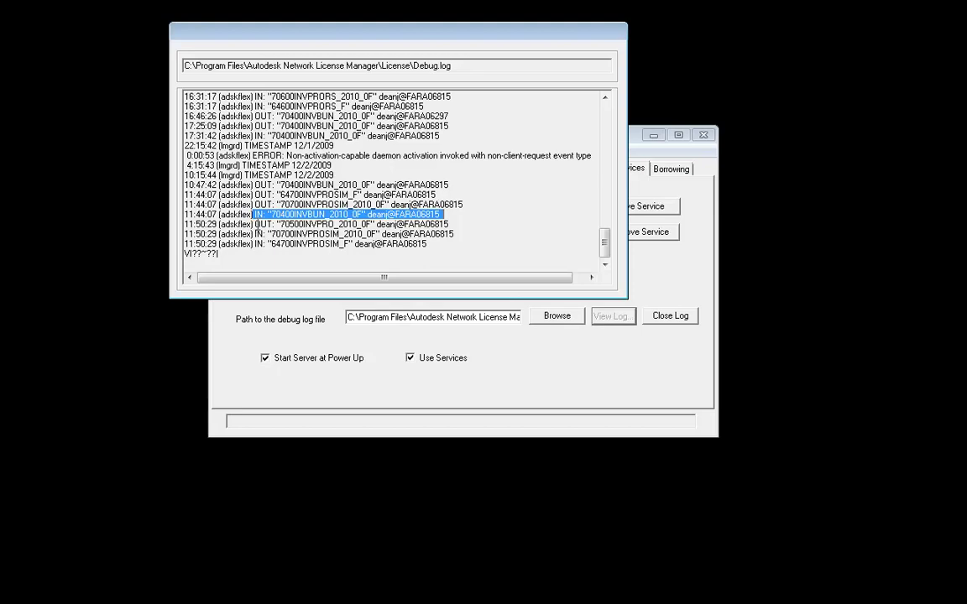
pyautogui.moveTo(252, 224); pyautogui.dragTo(453, 224)
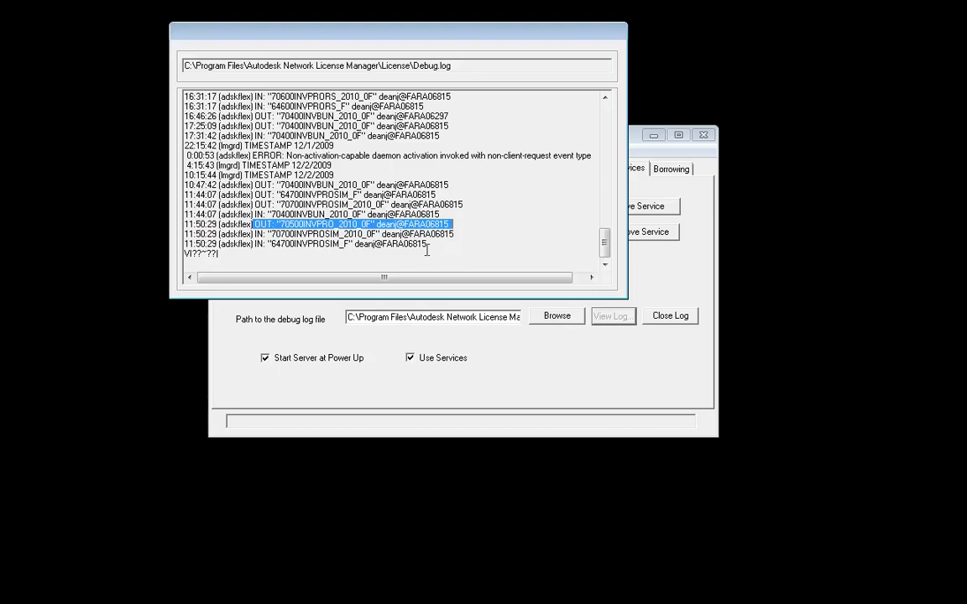
pyautogui.moveTo(430, 244); pyautogui.dragTo(183, 235)
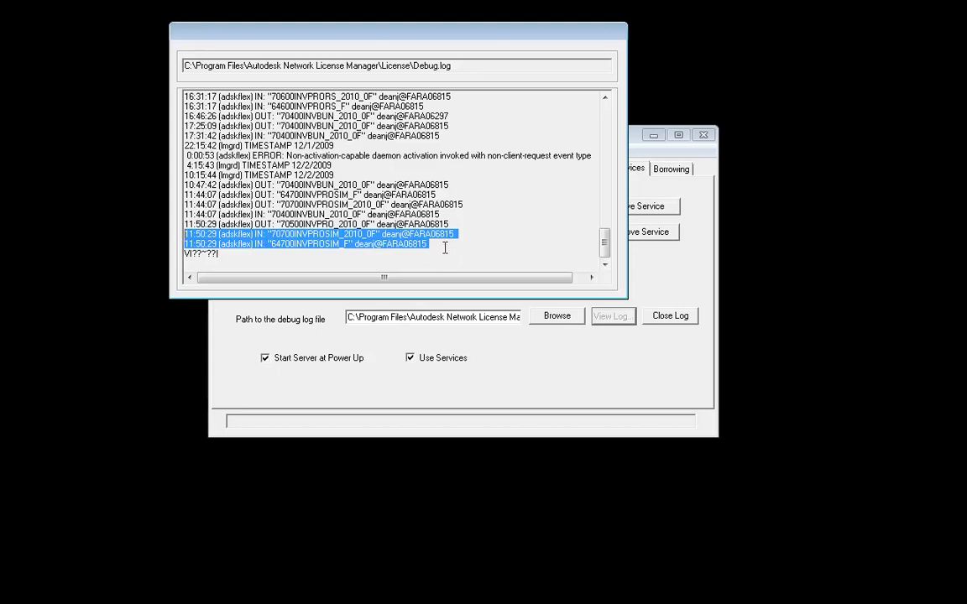
pyautogui.click(669, 316)
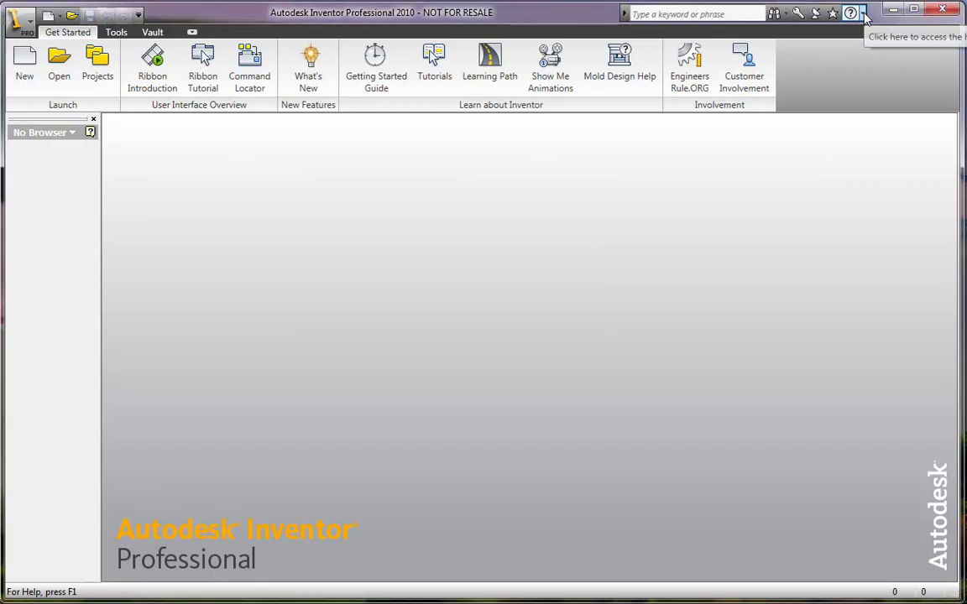
# Open Product Information and highlight AutoCAD Inventor Suite 2010's License ID 70400INVBUN_2010_0F
pyautogui.click(863, 13)
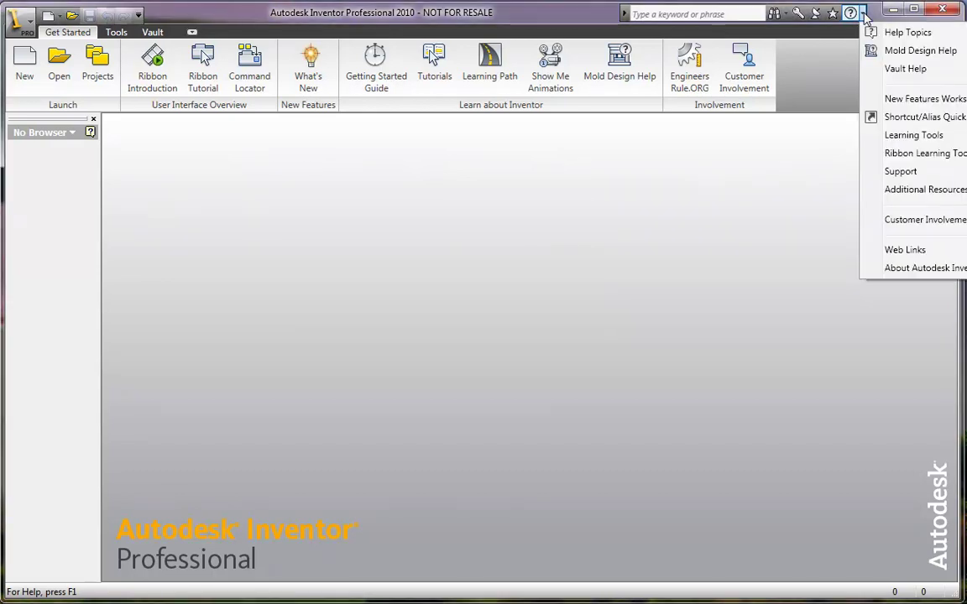
pyautogui.click(892, 268)
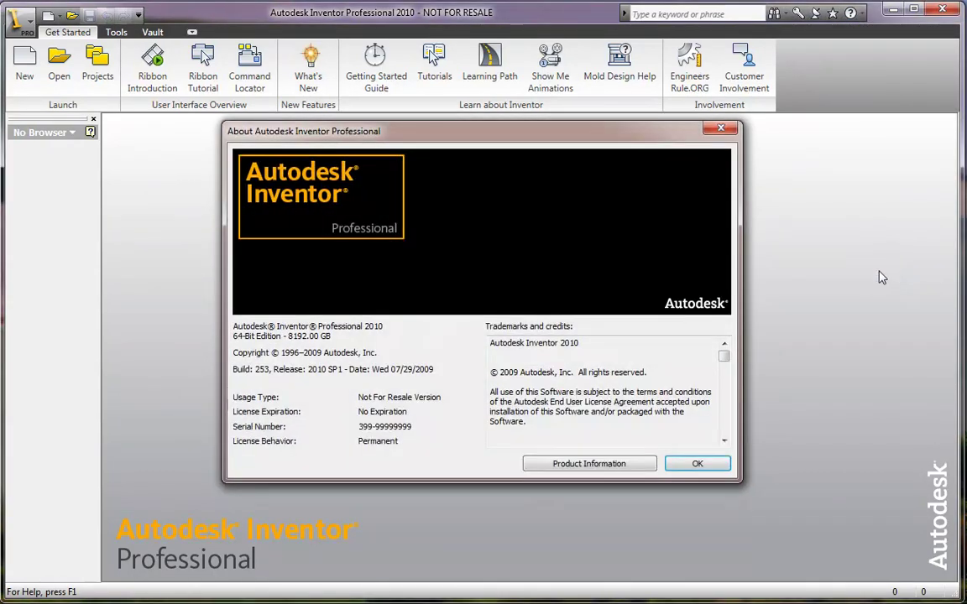
pyautogui.click(532, 464)
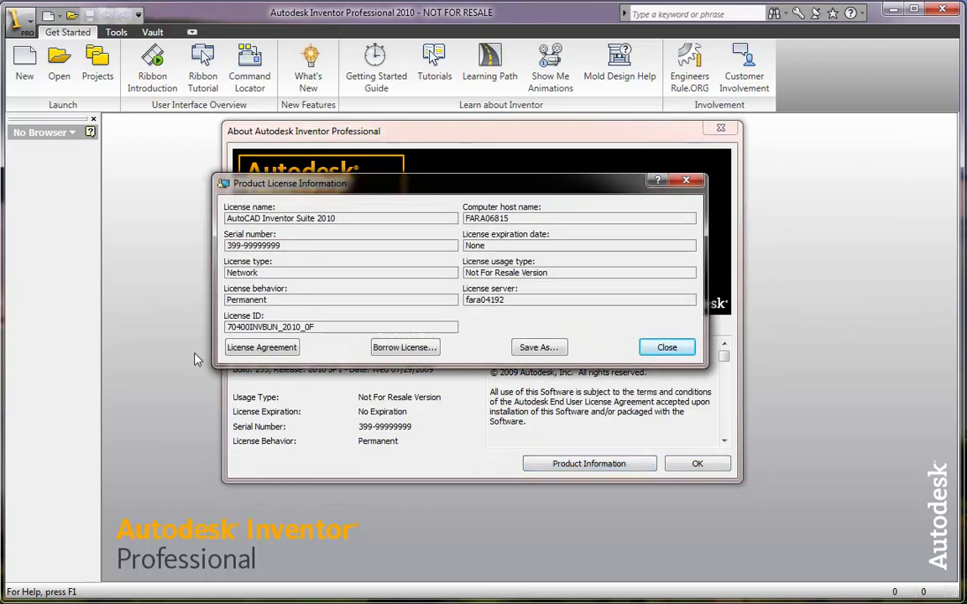
pyautogui.moveTo(323, 329); pyautogui.dragTo(226, 334)
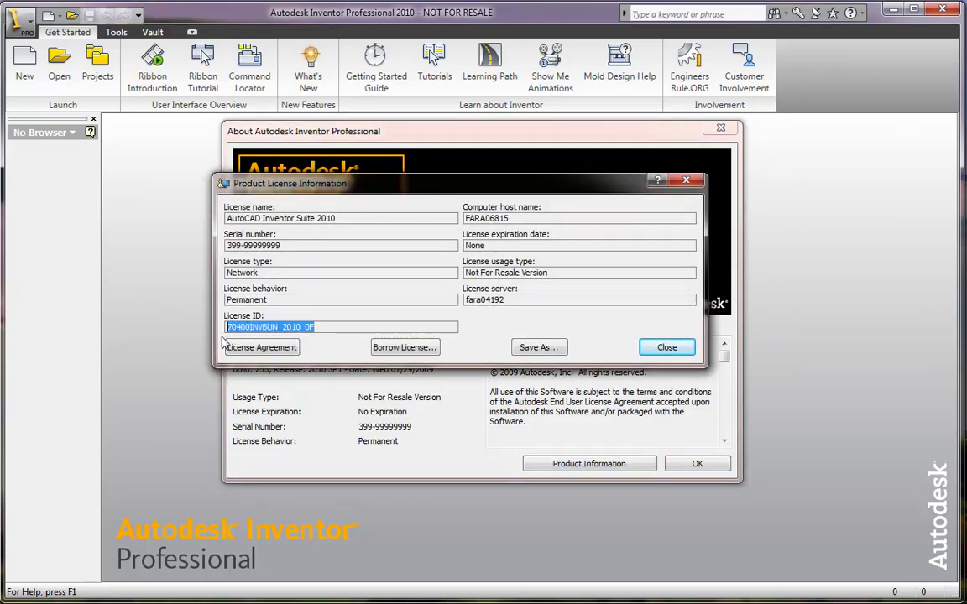
# Borrow the suite license with a return date of December 3
pyautogui.click(405, 348)
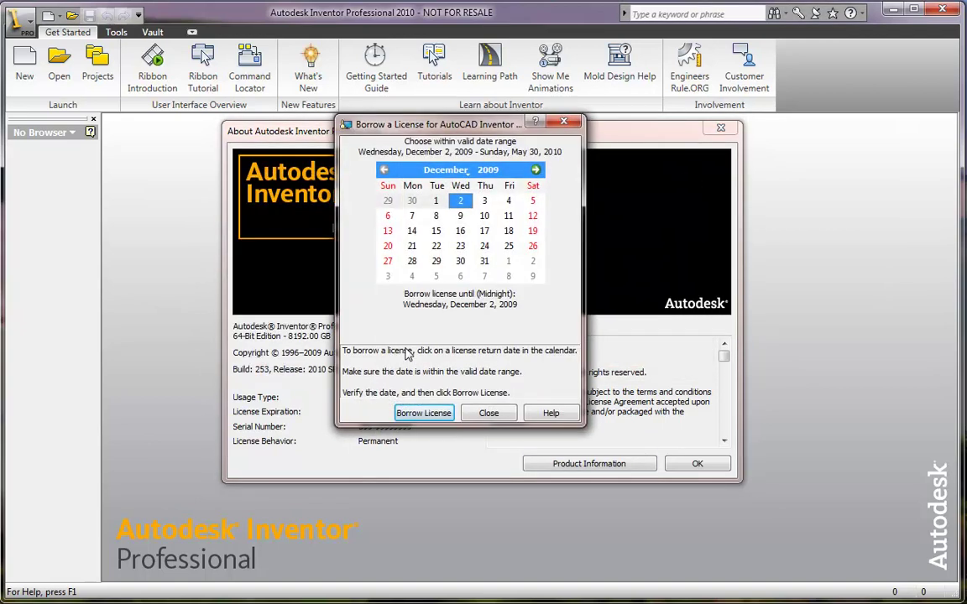
pyautogui.click(485, 202)
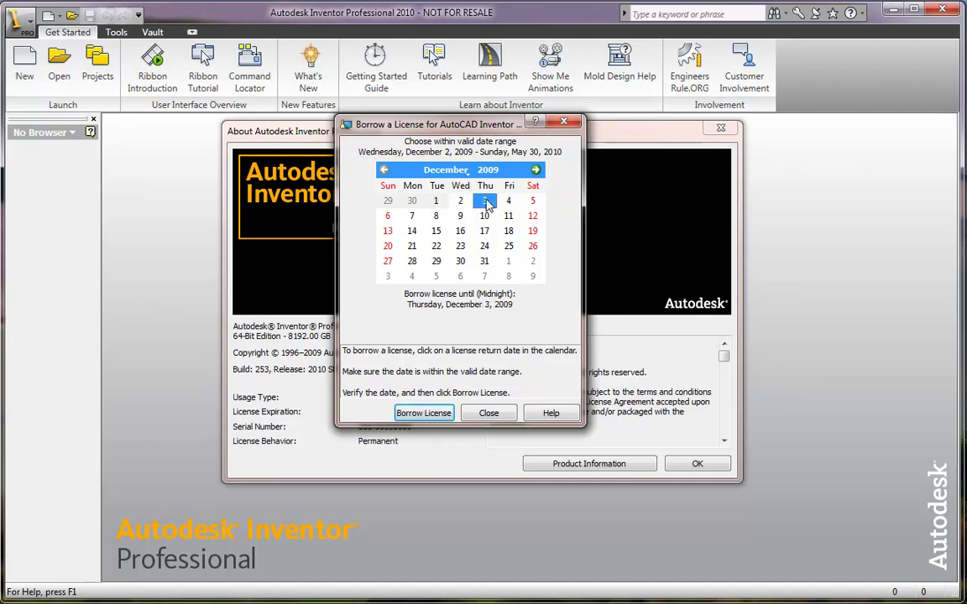
pyautogui.click(424, 413)
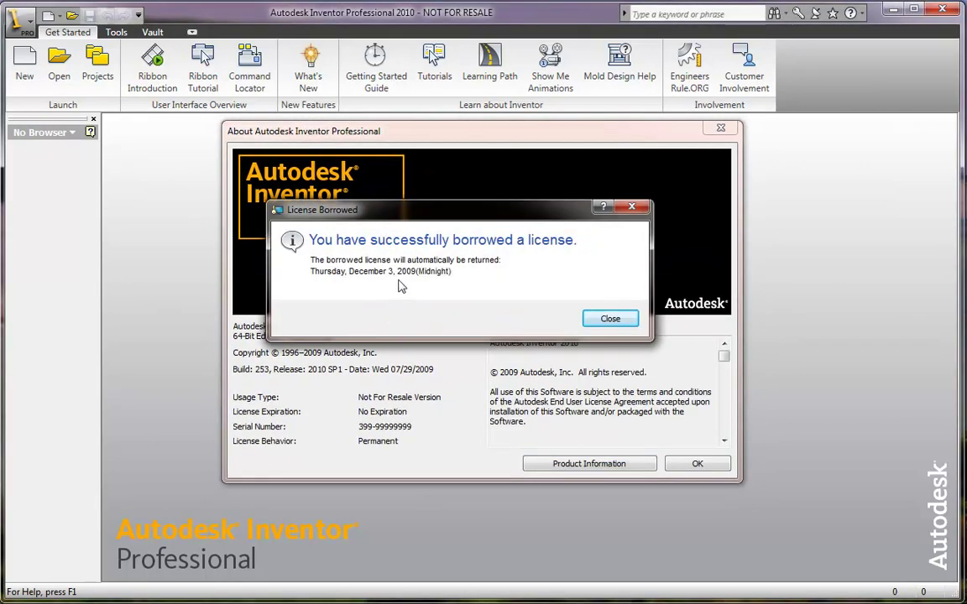
pyautogui.click(595, 318)
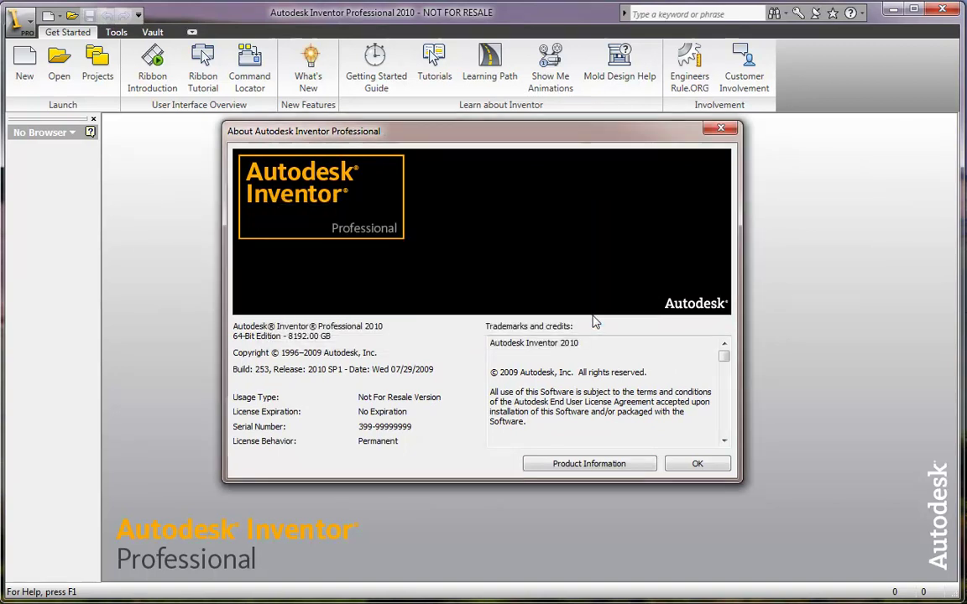
# Verify AutoCAD Inventor Suite 2010 now shows license type Borrowed, close the dialogs, and start a new assembly
pyautogui.click(641, 467)
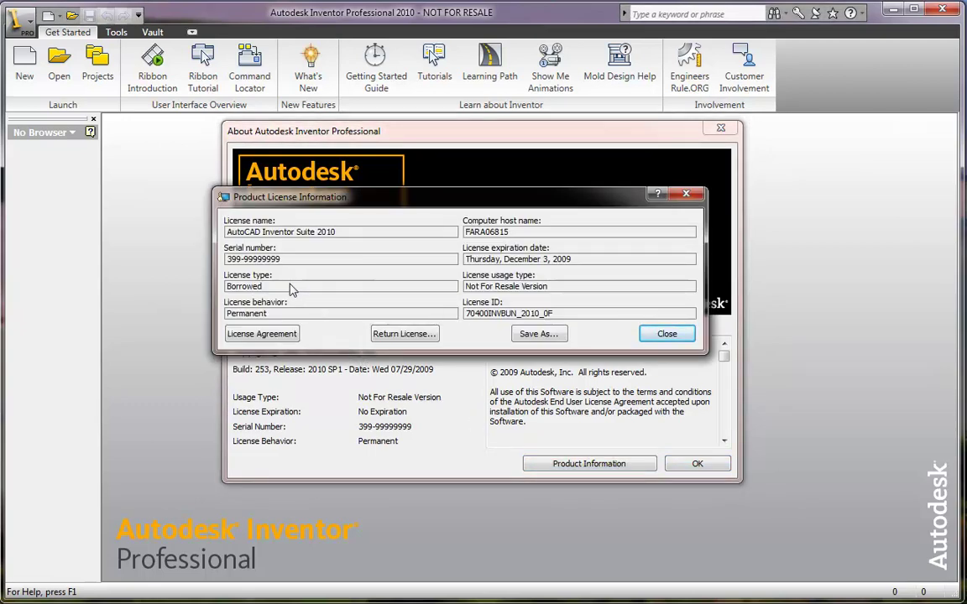
pyautogui.moveTo(262, 286); pyautogui.dragTo(219, 291)
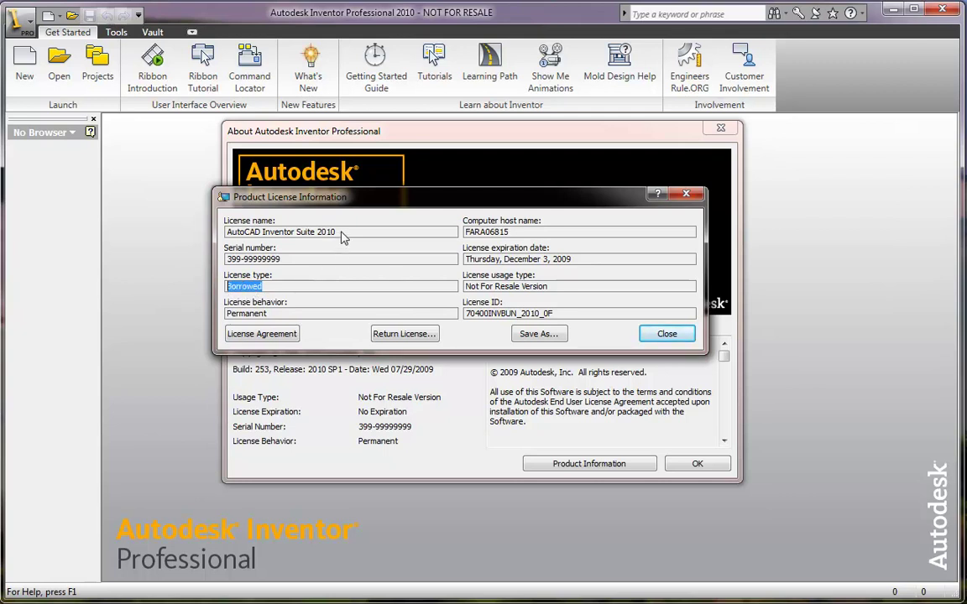
pyautogui.moveTo(340, 235); pyautogui.dragTo(219, 243)
pyautogui.click(654, 336)
pyautogui.click(687, 466)
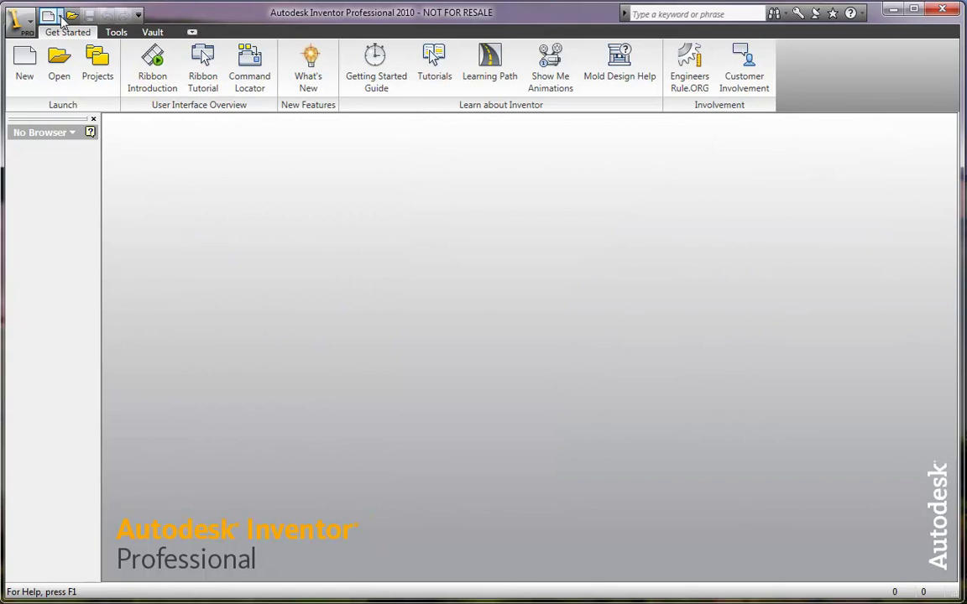
pyautogui.click(62, 20)
pyautogui.click(63, 37)
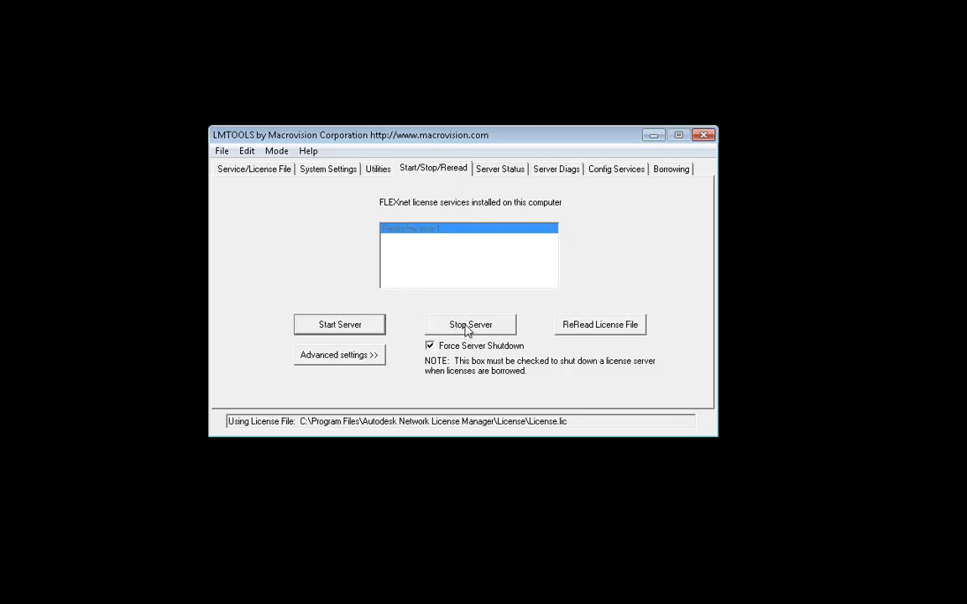
# Stop the FLEXnet license server with Force Server Shutdown enabled
pyautogui.click(466, 326)
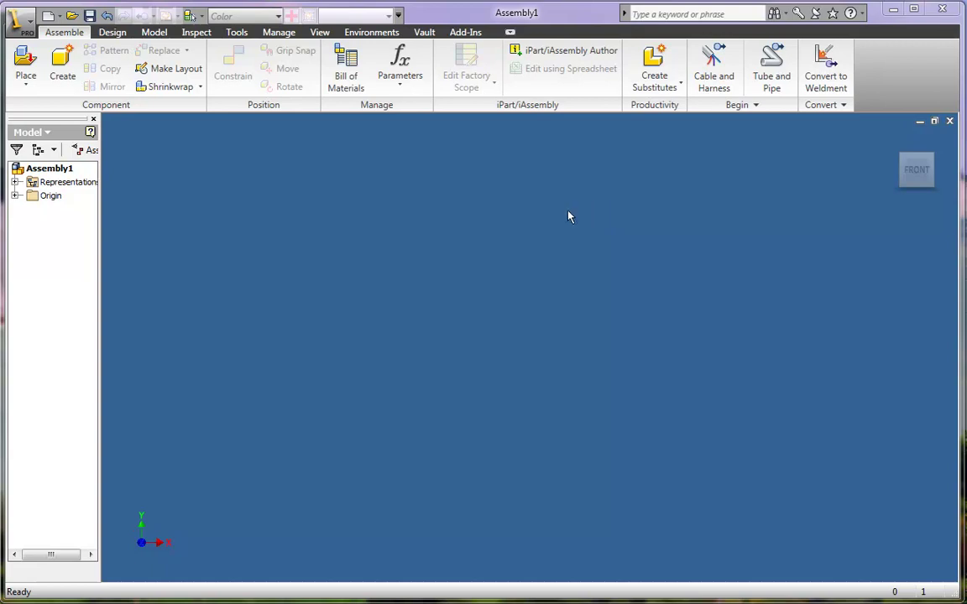
# Create Part2 in the assembly and sketch a circle centred at the sketch origin
pyautogui.click(63, 67)
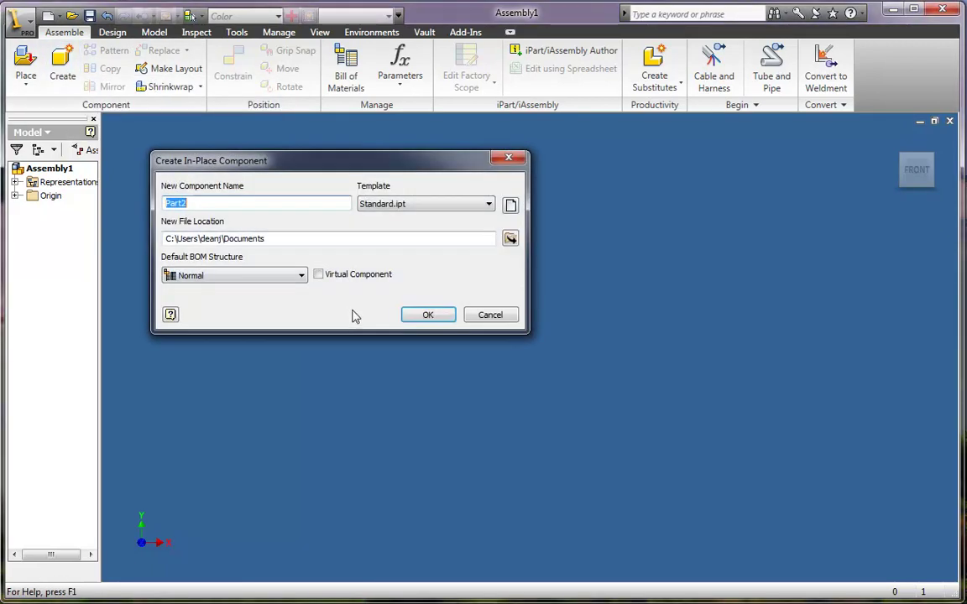
pyautogui.click(426, 316)
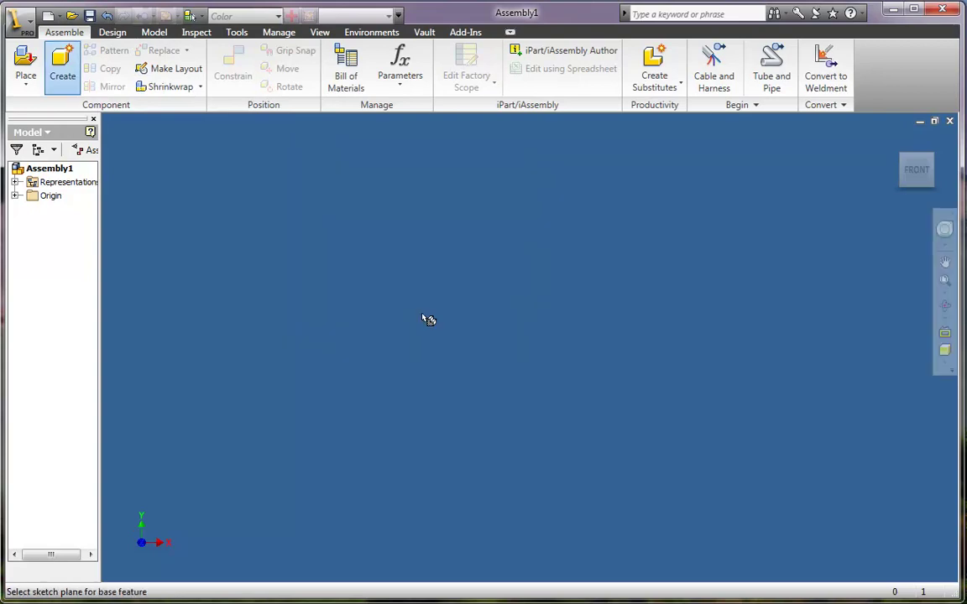
pyautogui.click(422, 317)
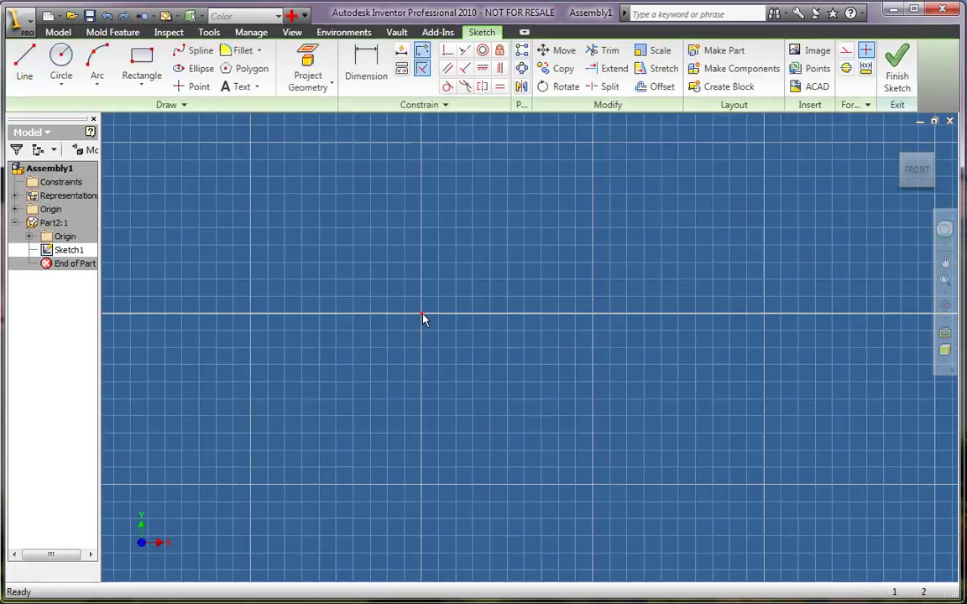
pyautogui.click(60, 60)
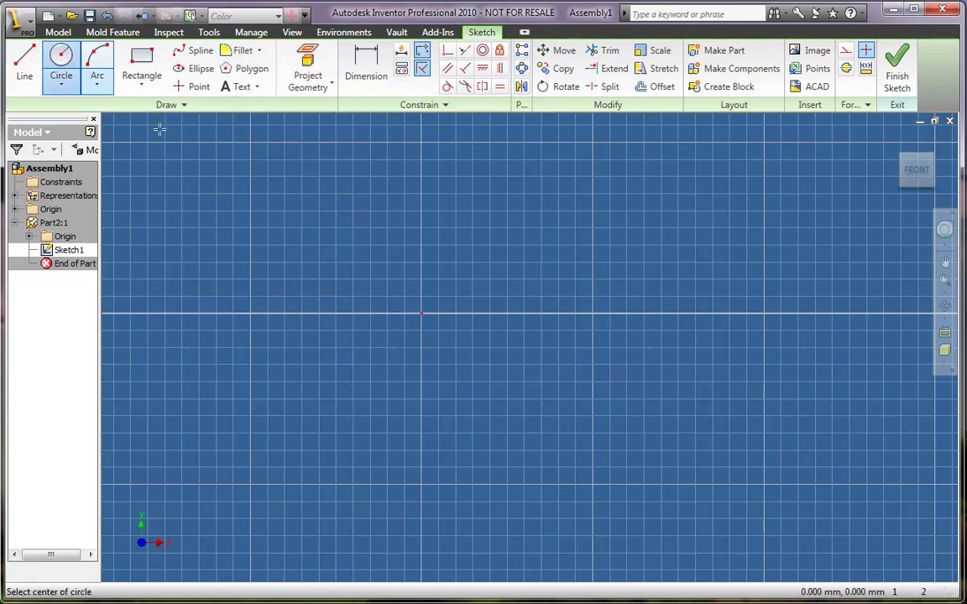
pyautogui.click(421, 313)
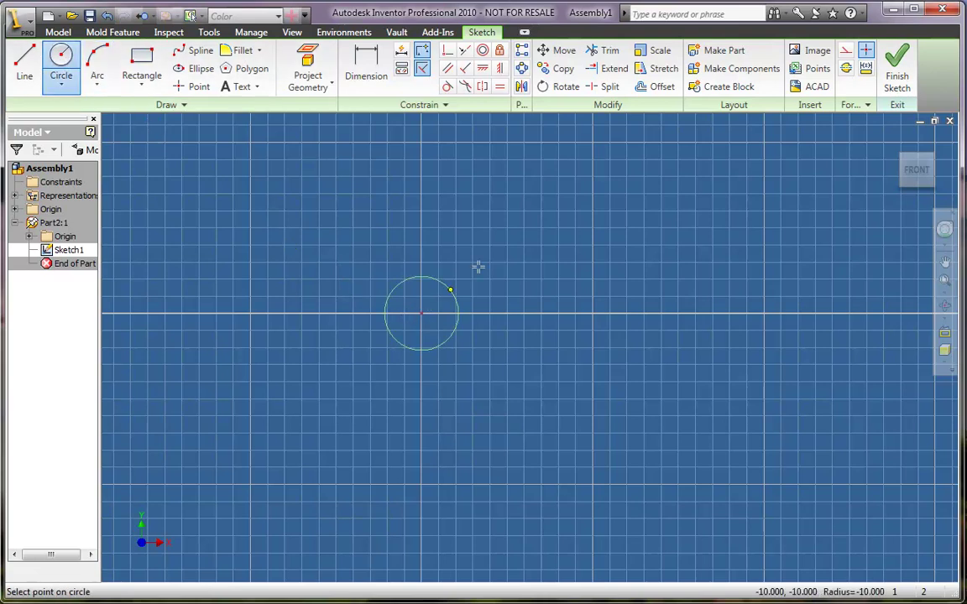
pyautogui.click(526, 232)
# Extrude the circle 10 mm into a cylinder and return to the assembly
pyautogui.press('e')
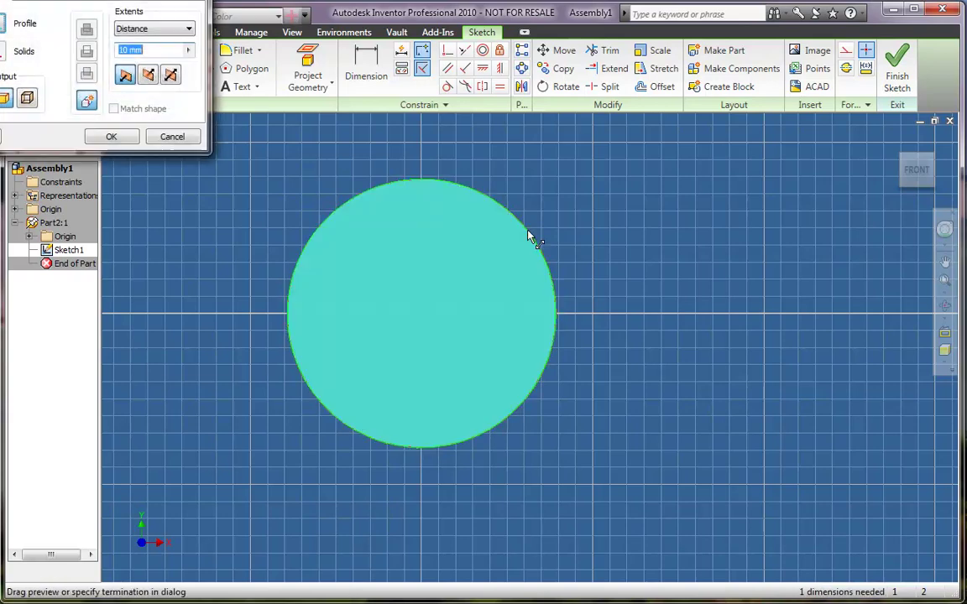
pyautogui.press('Return')
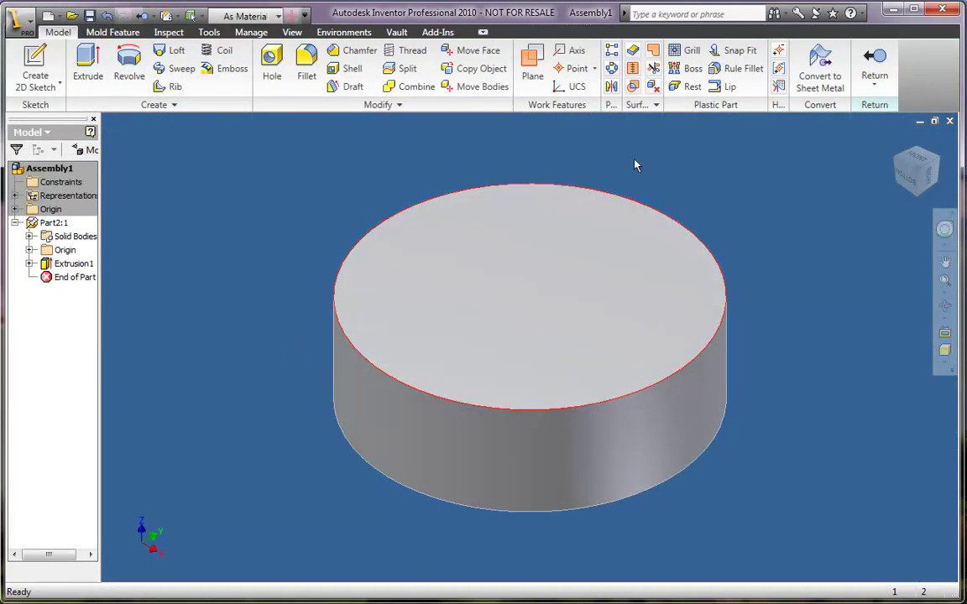
pyautogui.click(875, 63)
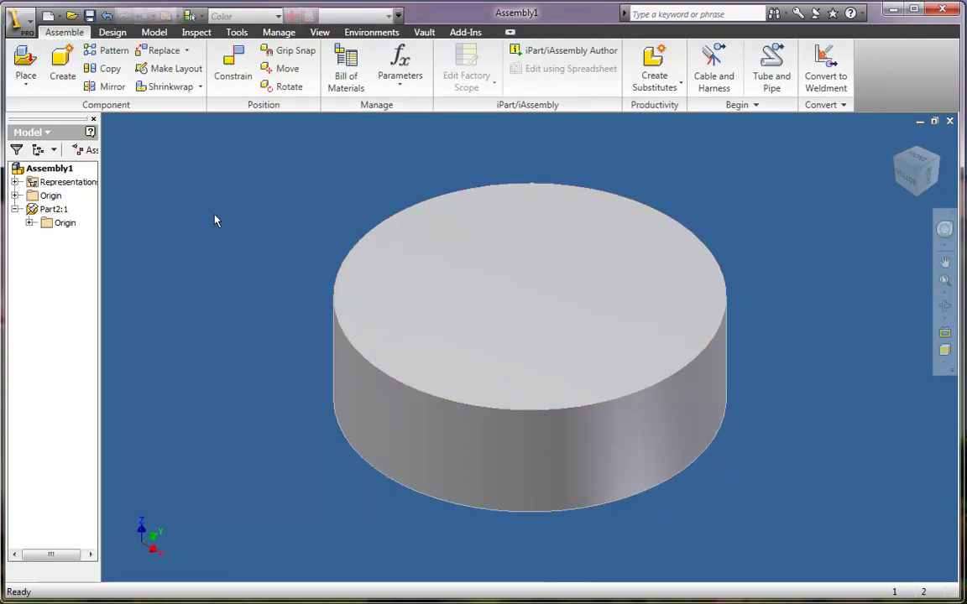
# Try to launch Stress Analysis, then dismiss the FLEXnet License Finder and the licensing error
pyautogui.click(370, 34)
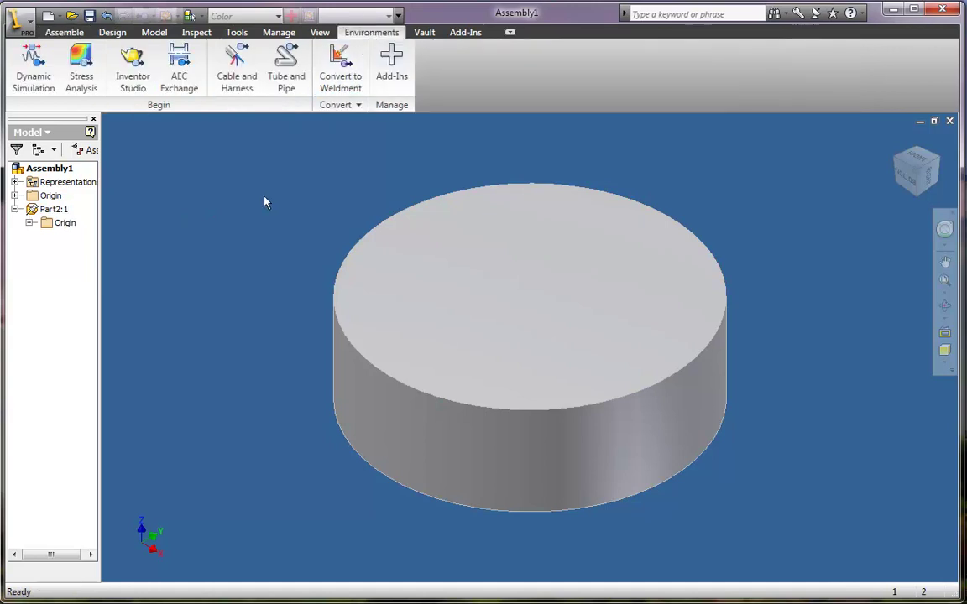
pyautogui.click(85, 76)
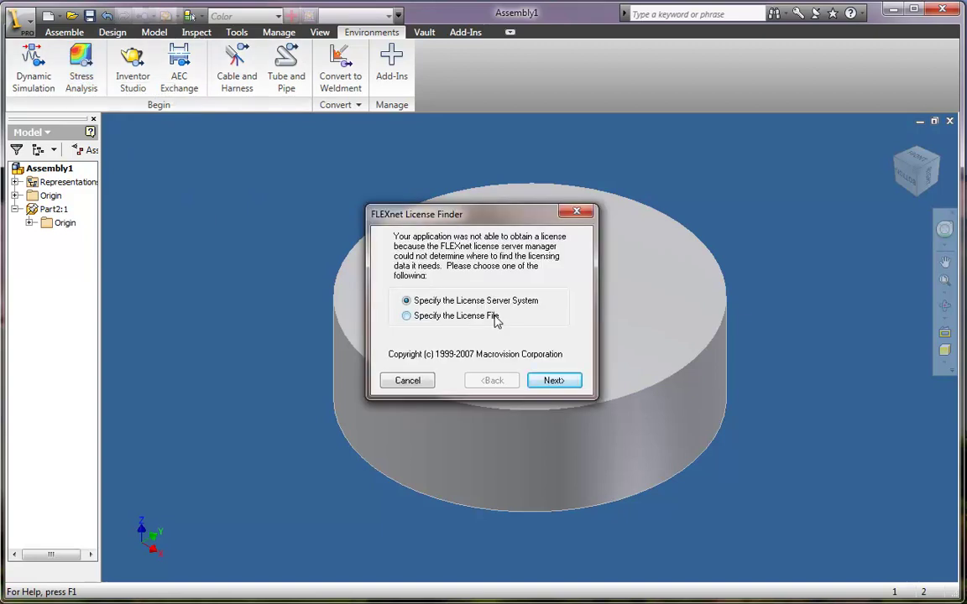
pyautogui.click(407, 381)
pyautogui.click(409, 381)
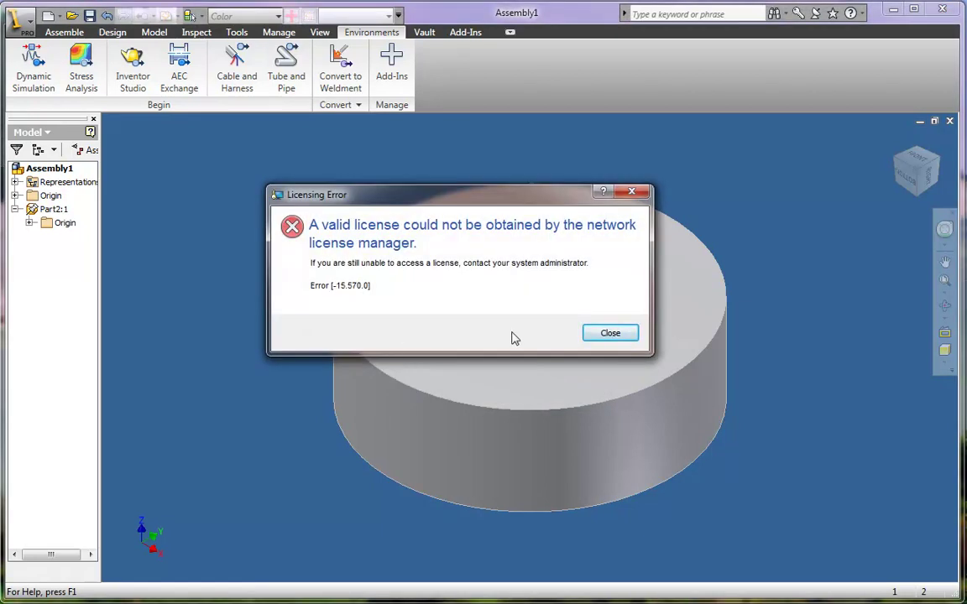
pyautogui.click(605, 333)
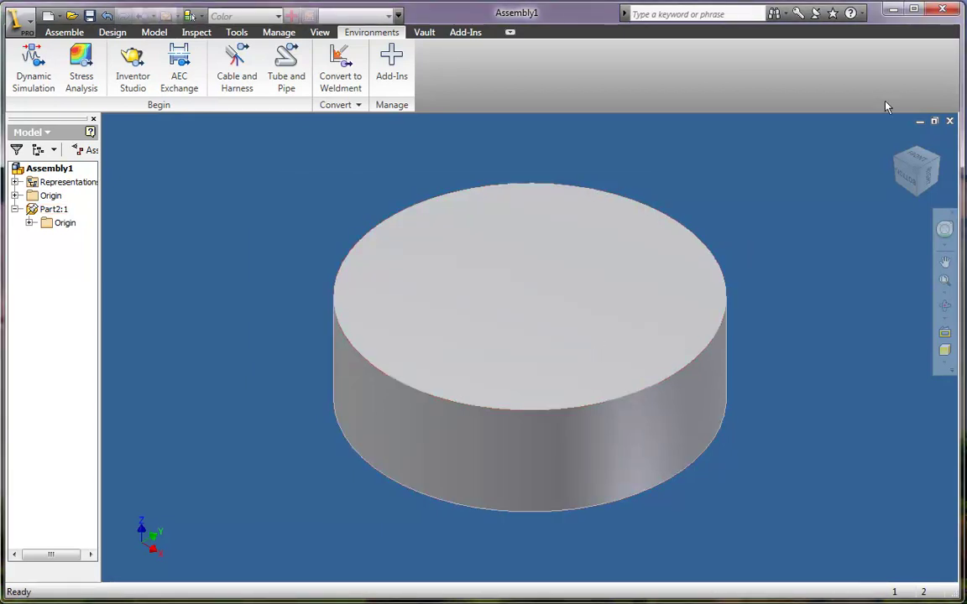
# Close Assembly1 and view Inventor's license details, selecting the ID and 'AutoCAD Inventor Suite 2010' name
pyautogui.click(949, 121)
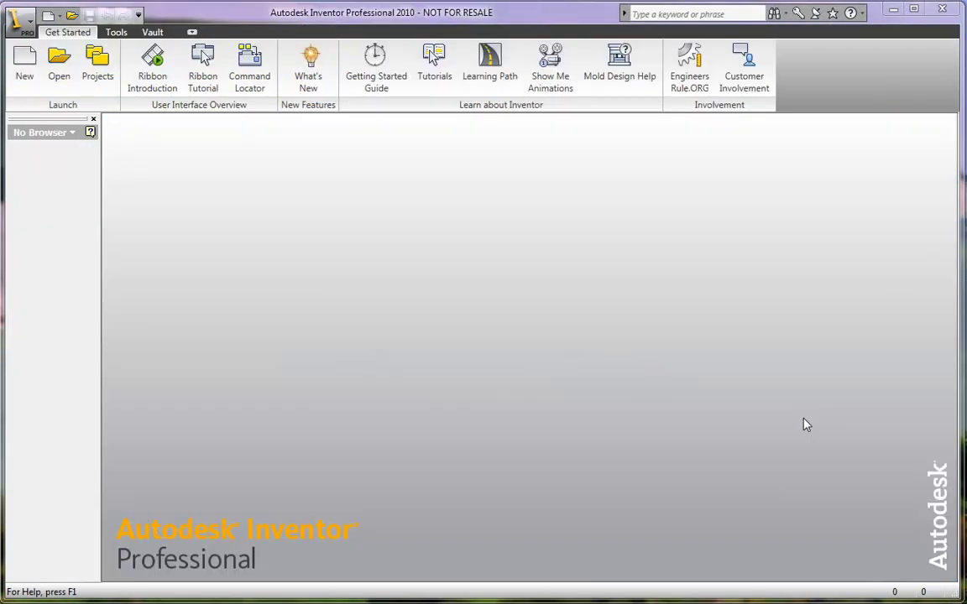
pyautogui.click(861, 14)
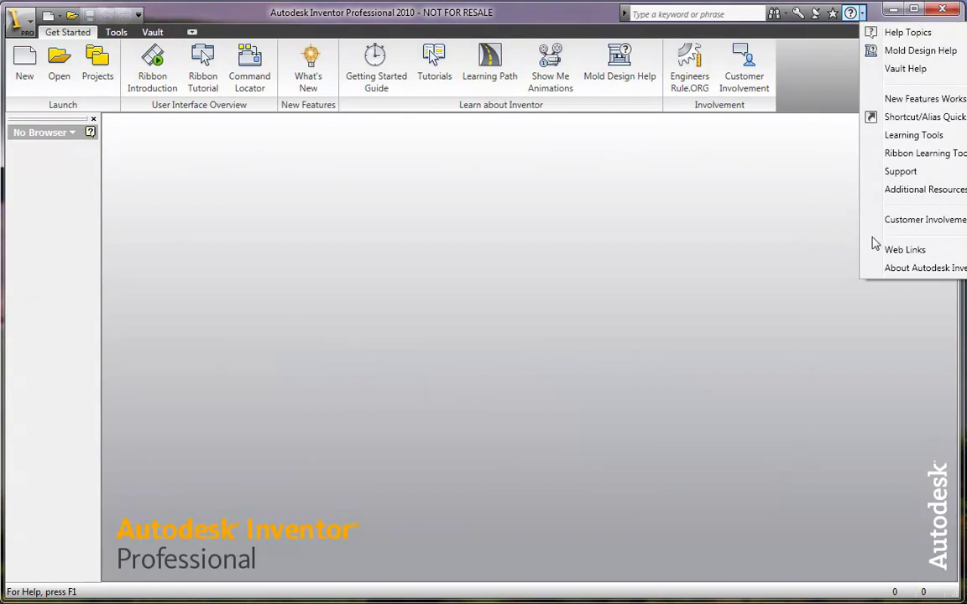
pyautogui.click(890, 269)
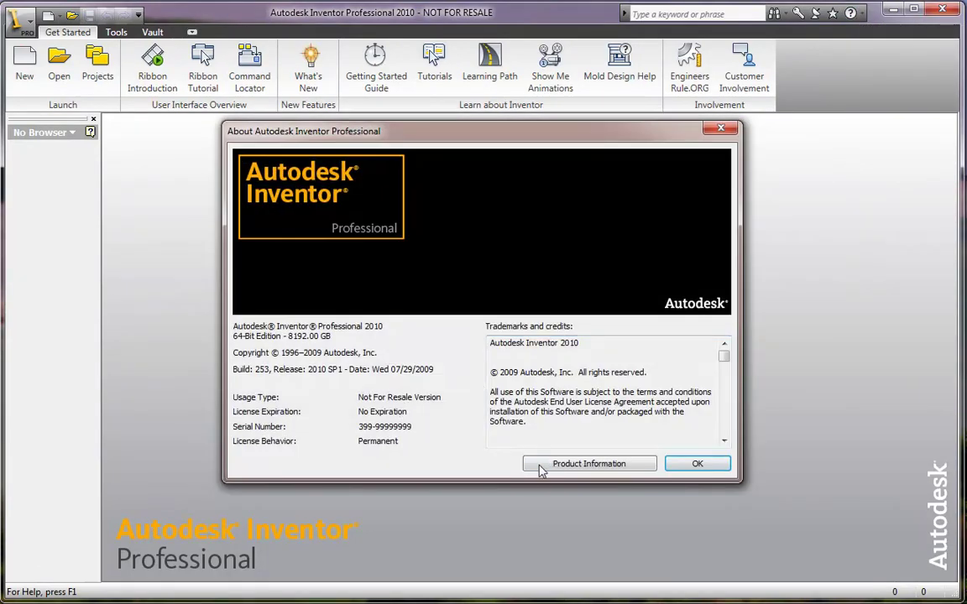
pyautogui.click(589, 463)
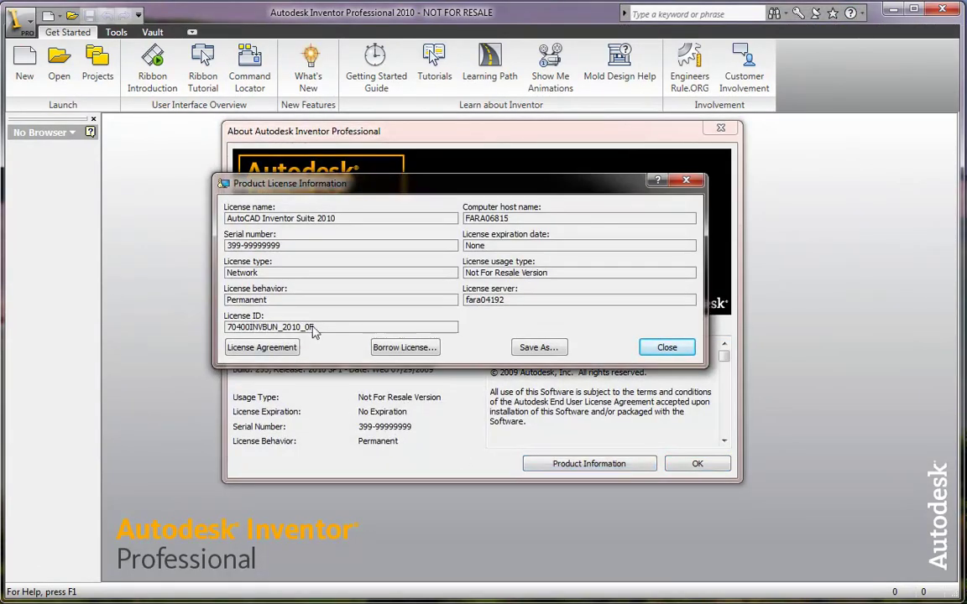
pyautogui.moveTo(314, 327); pyautogui.dragTo(187, 295)
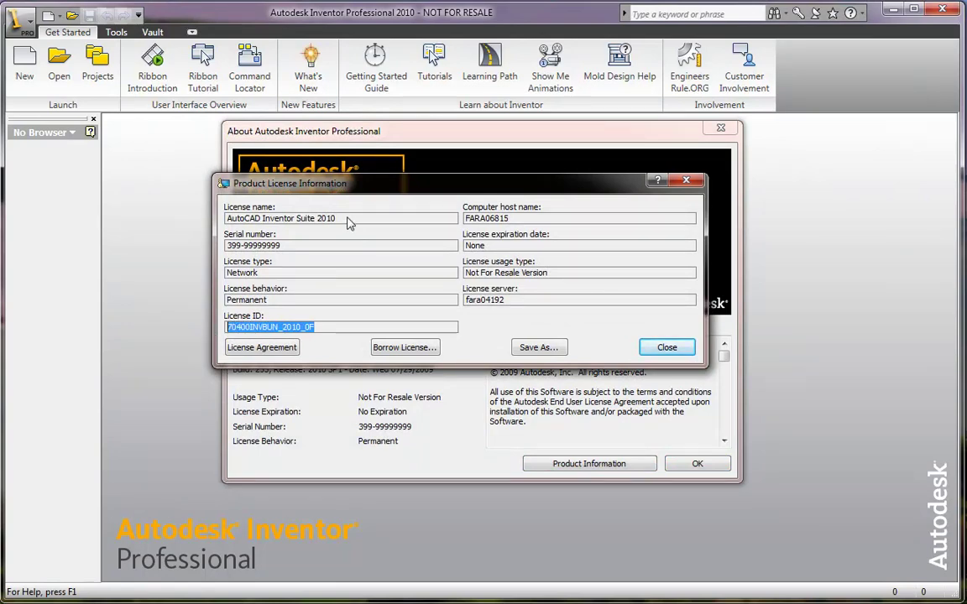
pyautogui.moveTo(339, 219); pyautogui.dragTo(181, 195)
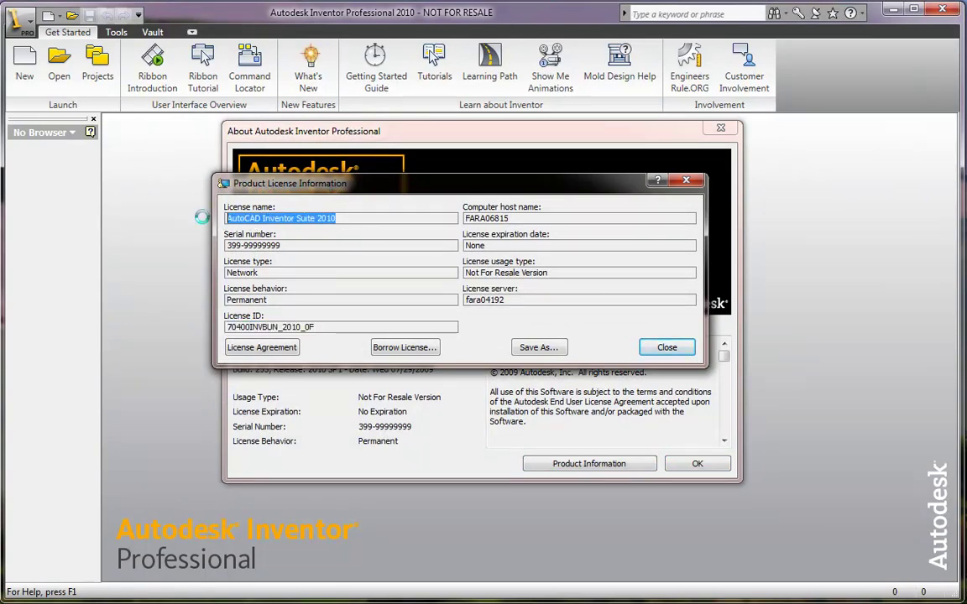
# Close the license and About dialogs, then bring up the recent documents list
pyautogui.click(663, 348)
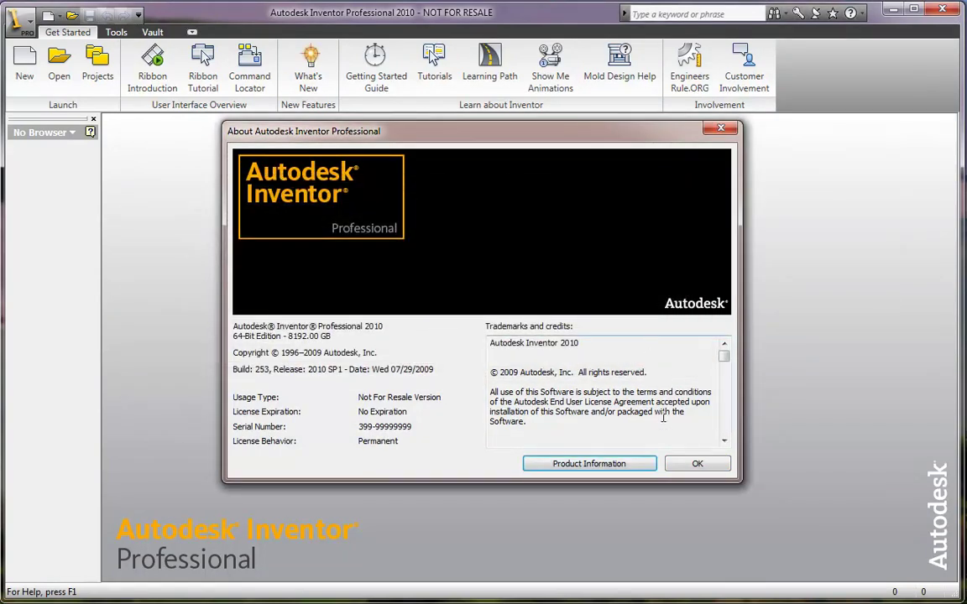
pyautogui.click(694, 465)
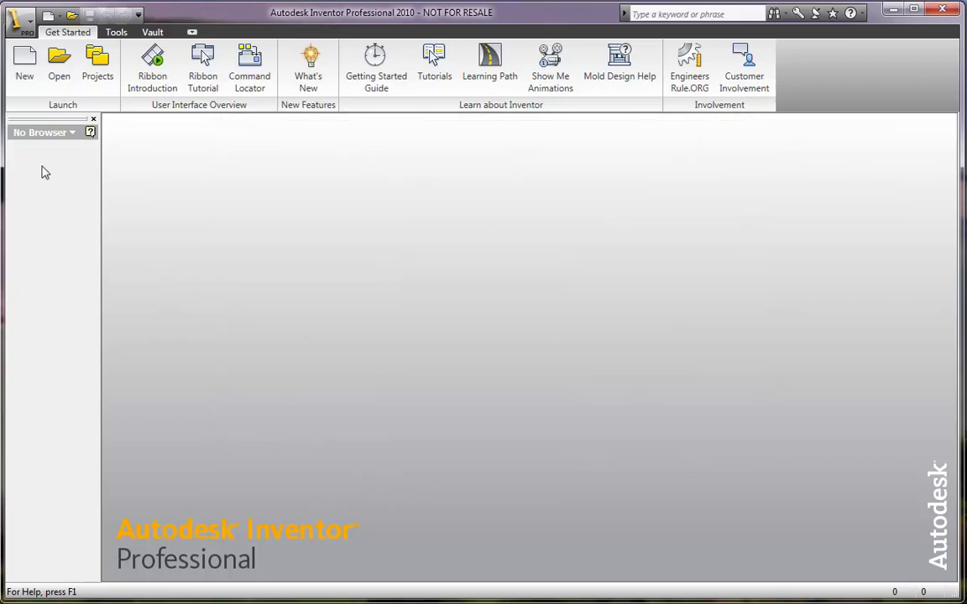
pyautogui.click(23, 26)
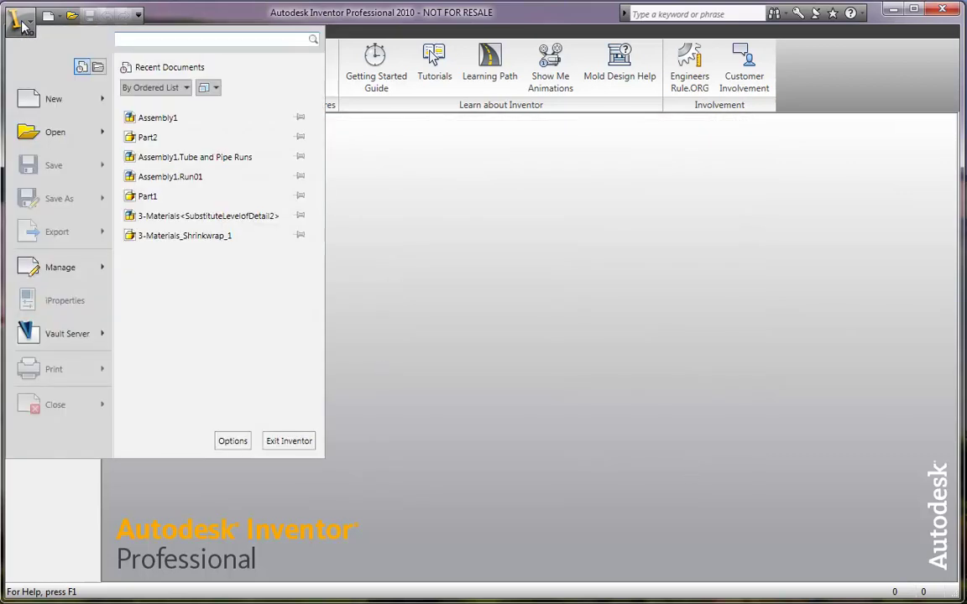
# Reopen Assembly1, create Simulation:2 in Stress Analysis, and go back to assembly editing
pyautogui.click(152, 125)
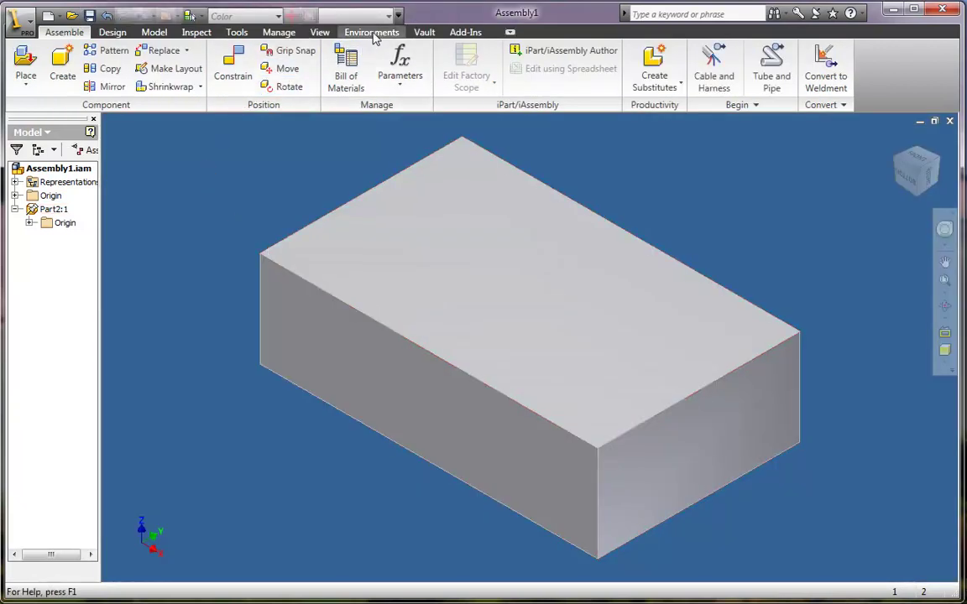
pyautogui.click(371, 32)
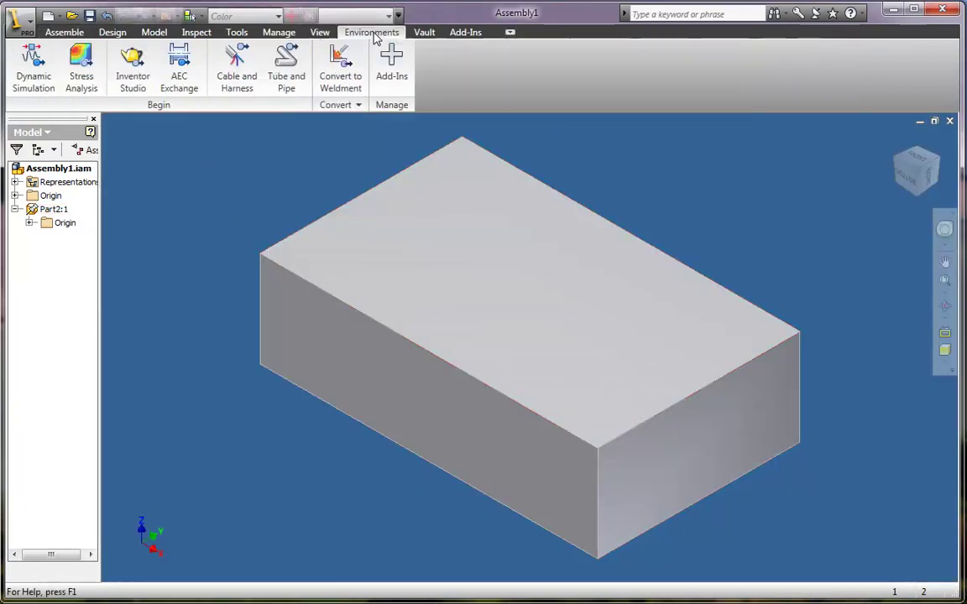
pyautogui.click(87, 68)
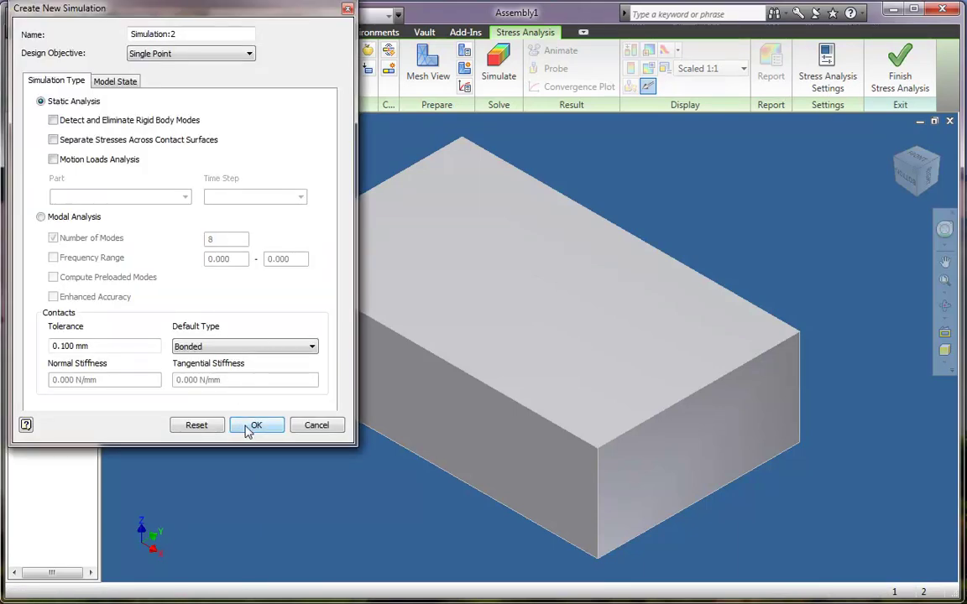
pyautogui.click(253, 424)
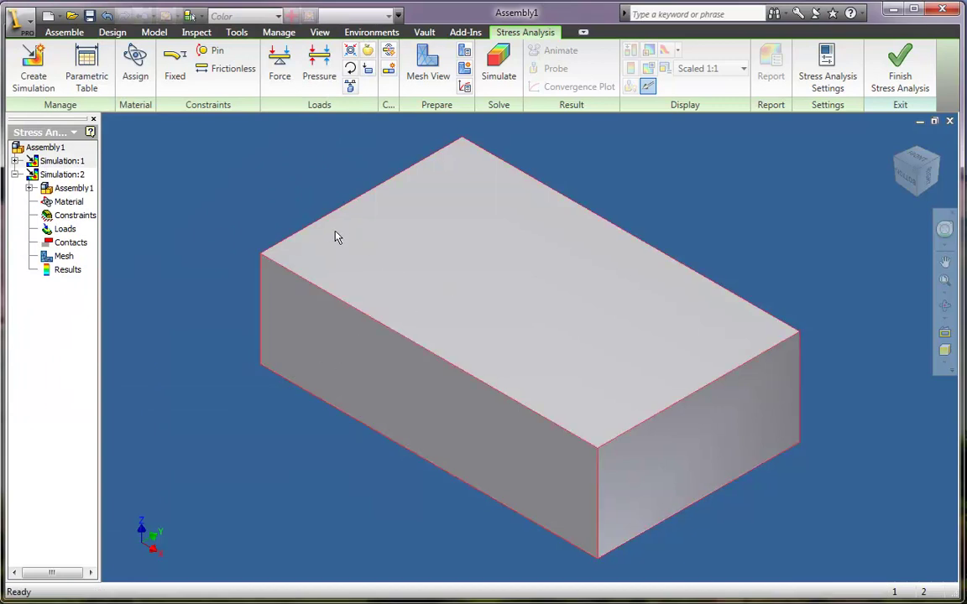
pyautogui.click(896, 74)
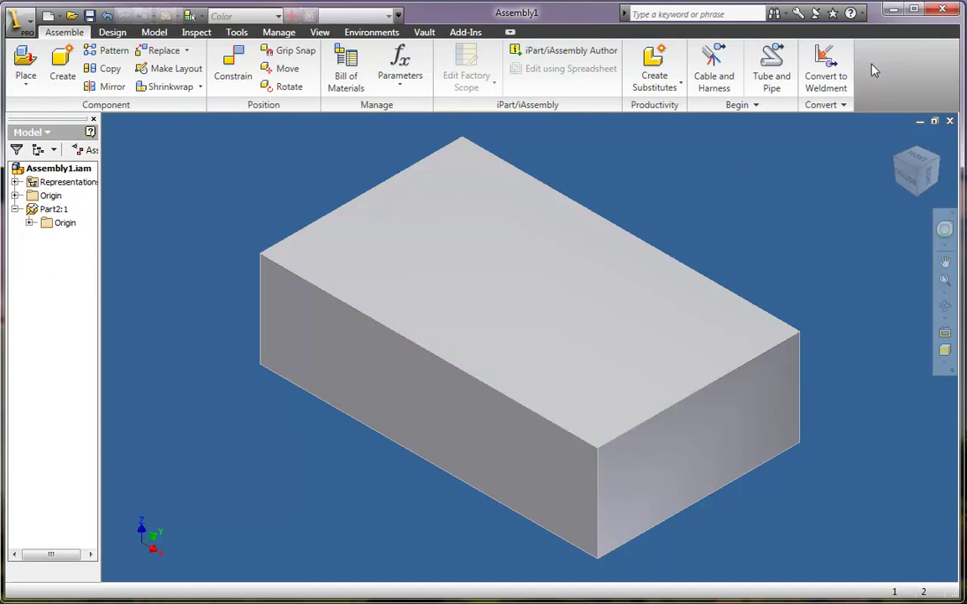
pyautogui.click(862, 15)
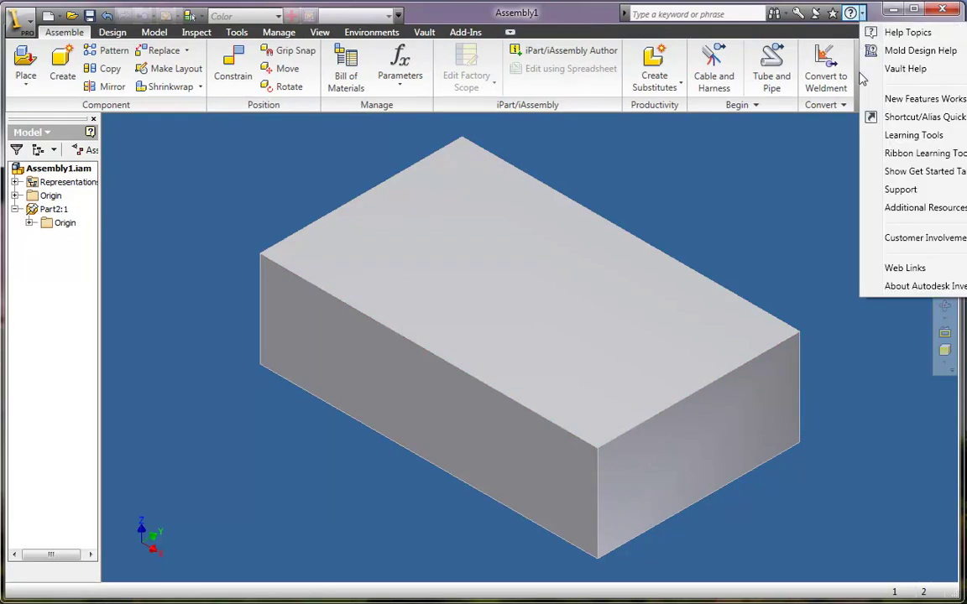
pyautogui.click(807, 261)
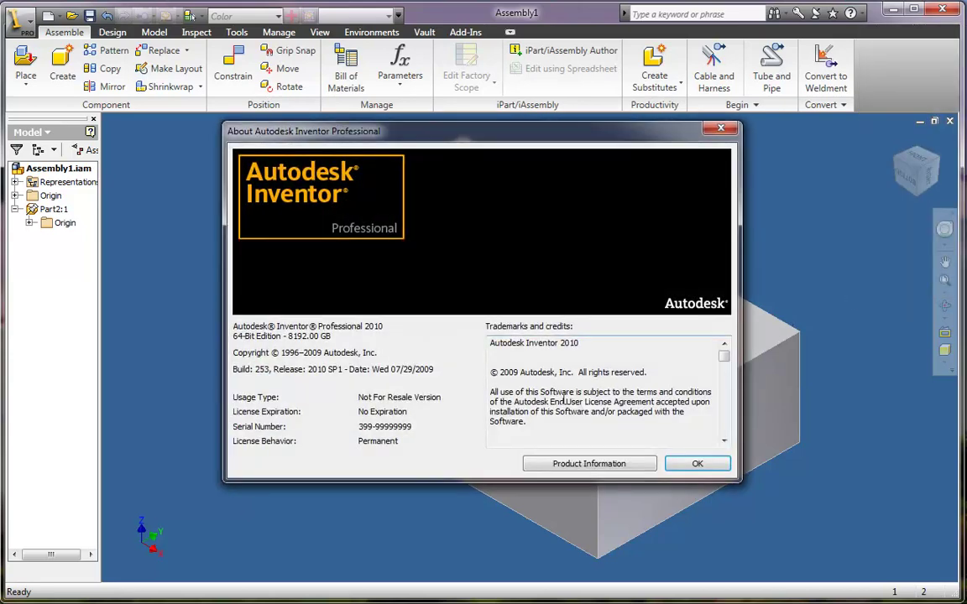
pyautogui.click(551, 465)
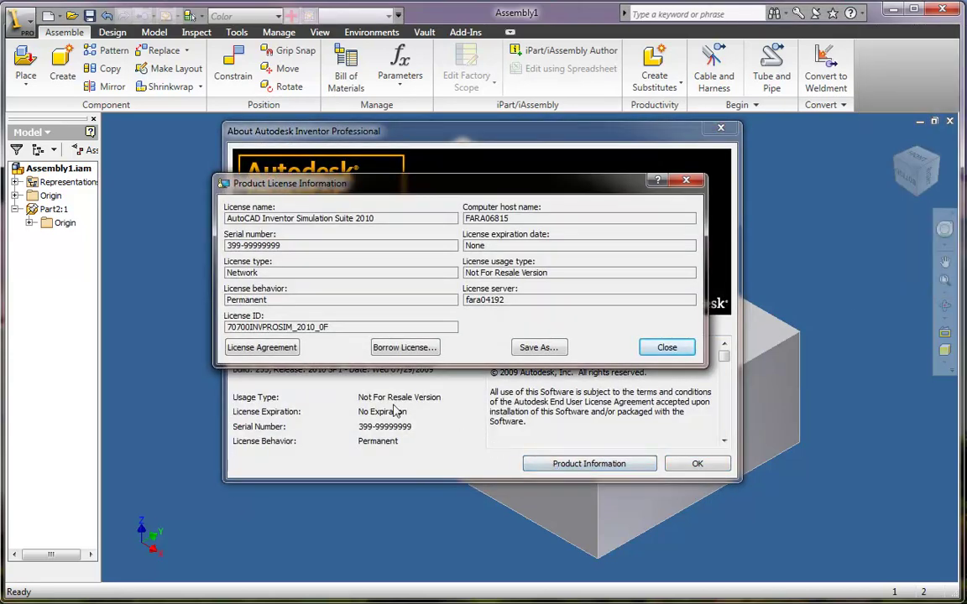
pyautogui.click(342, 329)
pyautogui.moveTo(342, 333); pyautogui.dragTo(223, 331)
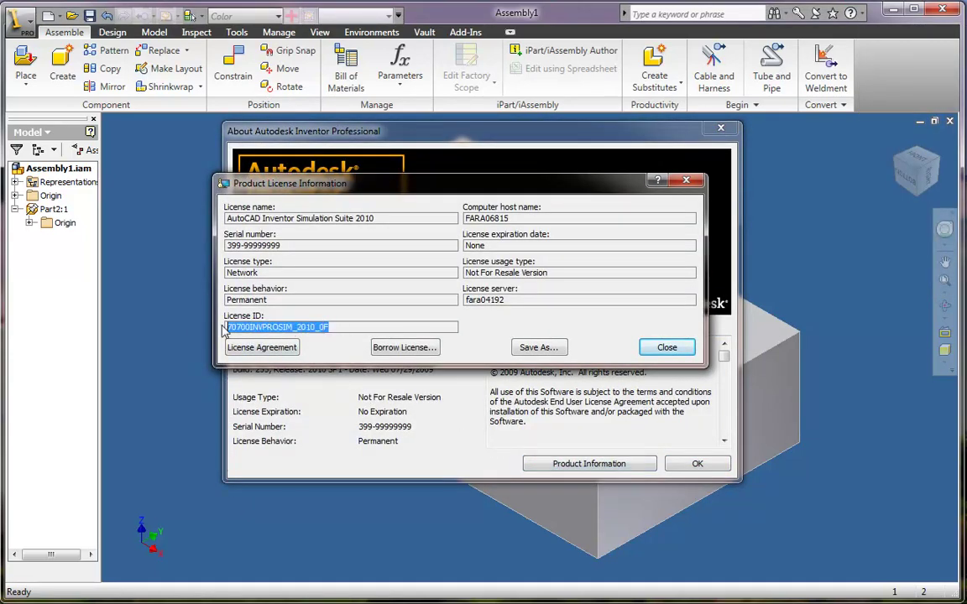
pyautogui.moveTo(374, 220); pyautogui.dragTo(201, 224)
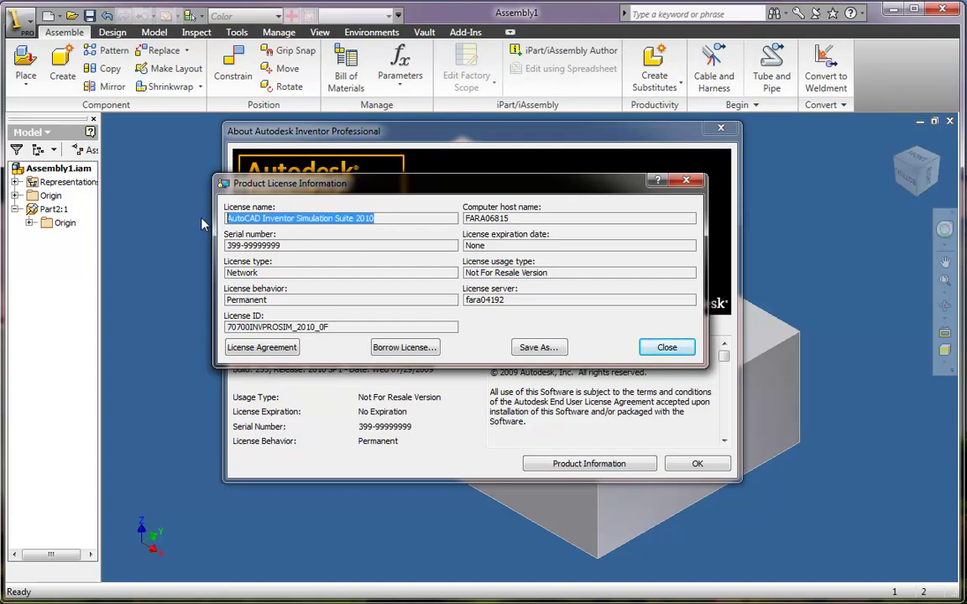
pyautogui.click(665, 347)
pyautogui.click(693, 464)
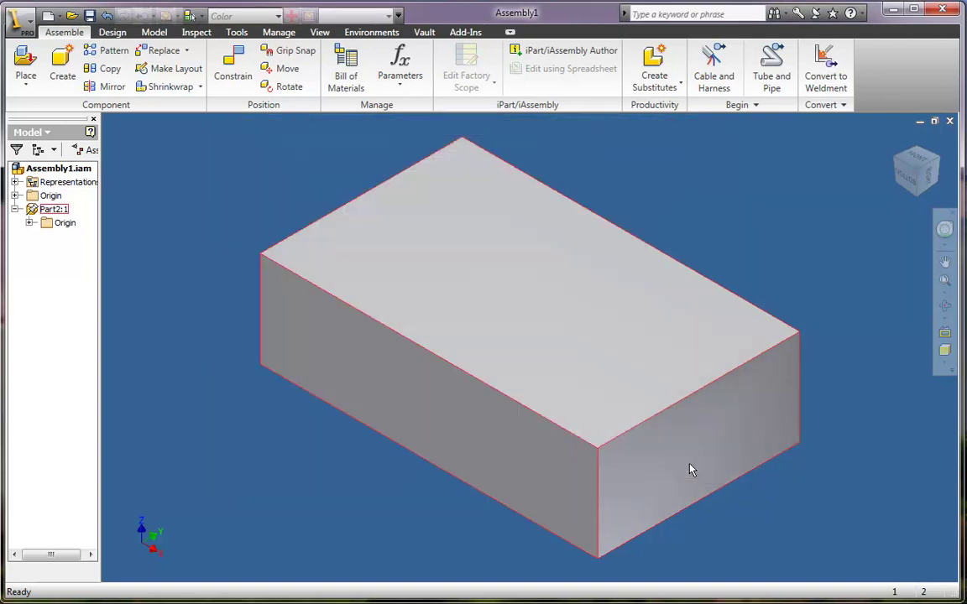
# Create the Run02 tube and pipe run from the Environments tab and finish editing it
pyautogui.click(371, 32)
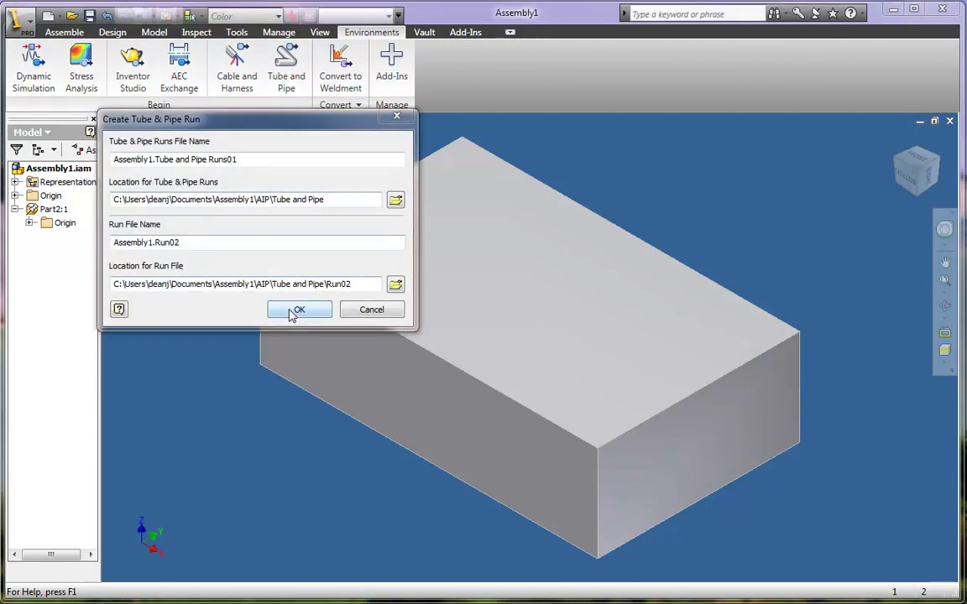
pyautogui.click(297, 310)
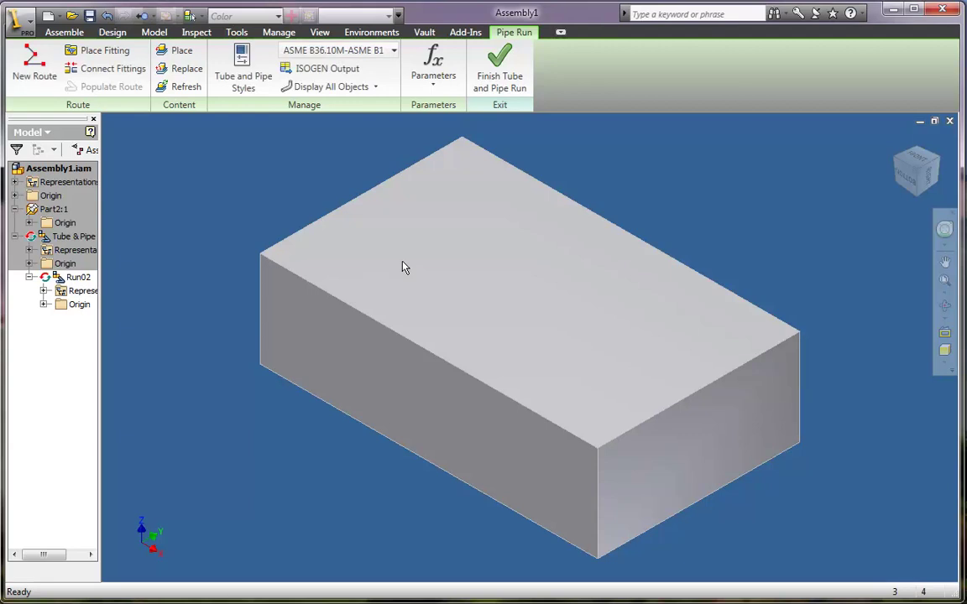
pyautogui.click(495, 77)
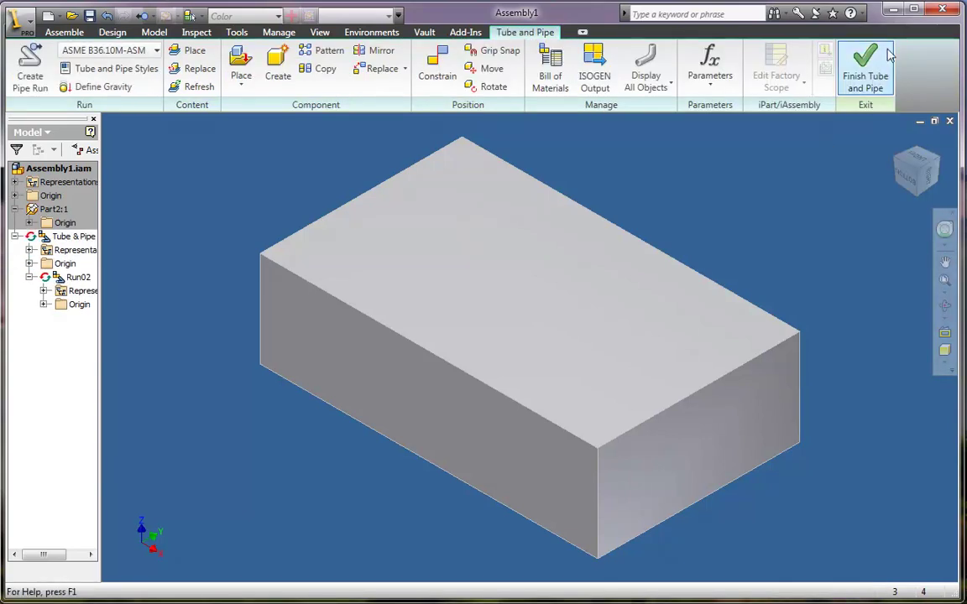
# Show Inventor's product license details and select the License ID and Professional Suite license name
pyautogui.click(861, 14)
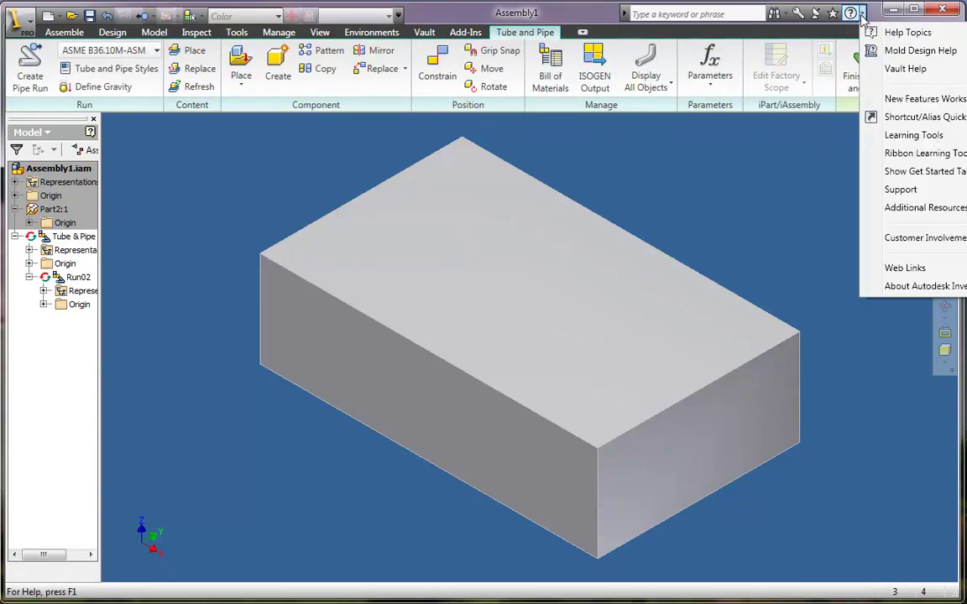
pyautogui.click(898, 287)
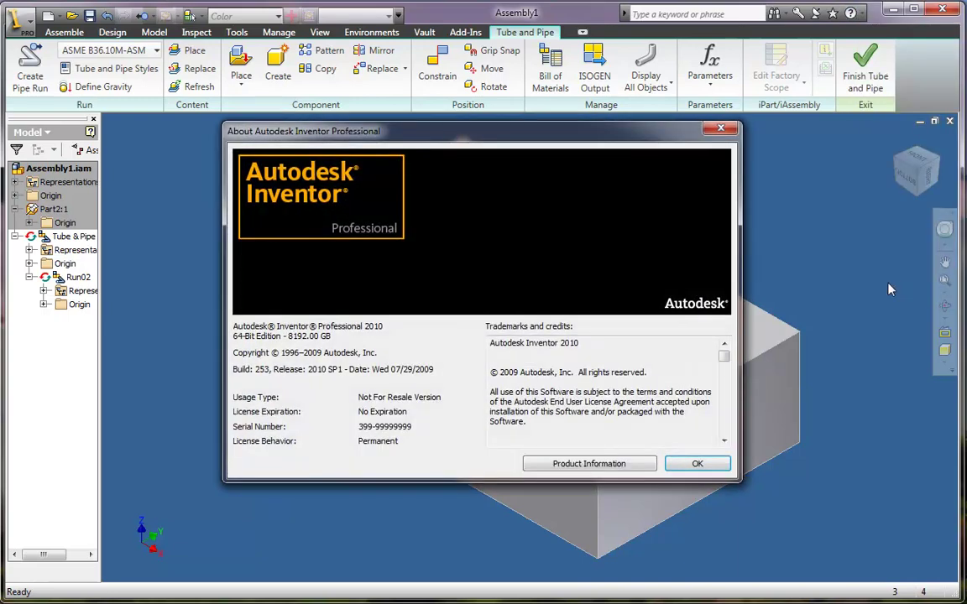
pyautogui.click(560, 467)
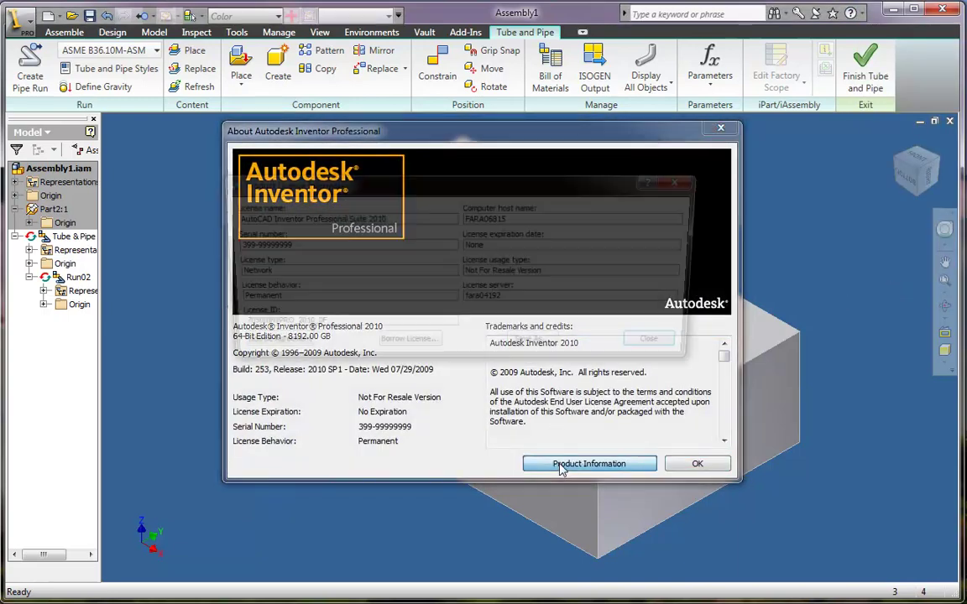
pyautogui.moveTo(327, 329); pyautogui.dragTo(226, 329)
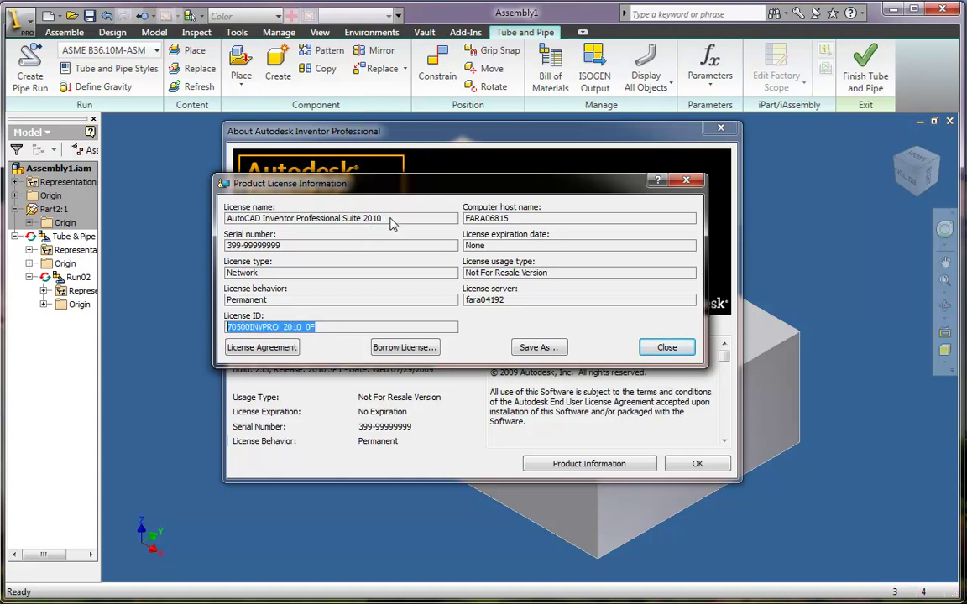
pyautogui.moveTo(382, 218); pyautogui.dragTo(220, 226)
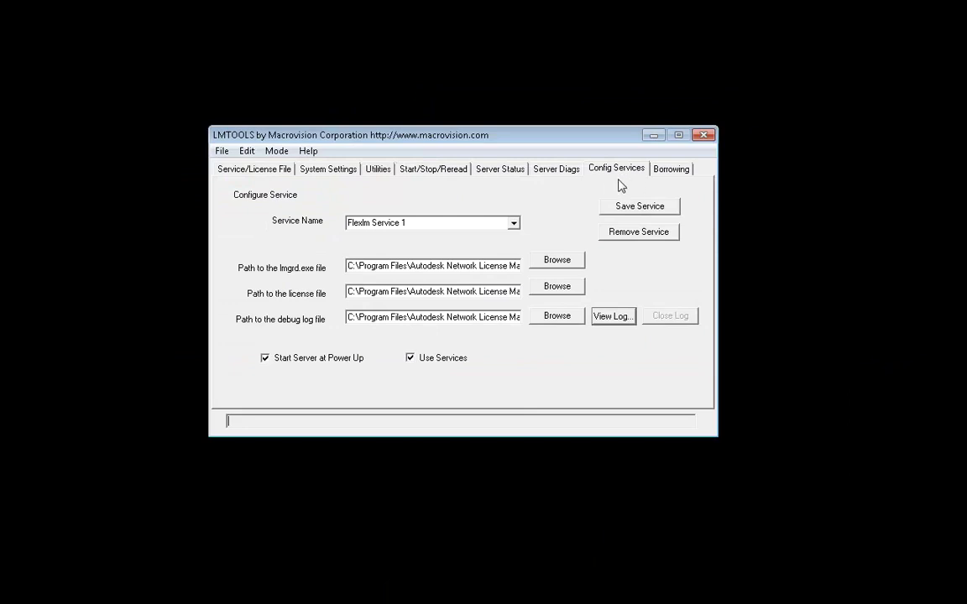
pyautogui.click(619, 323)
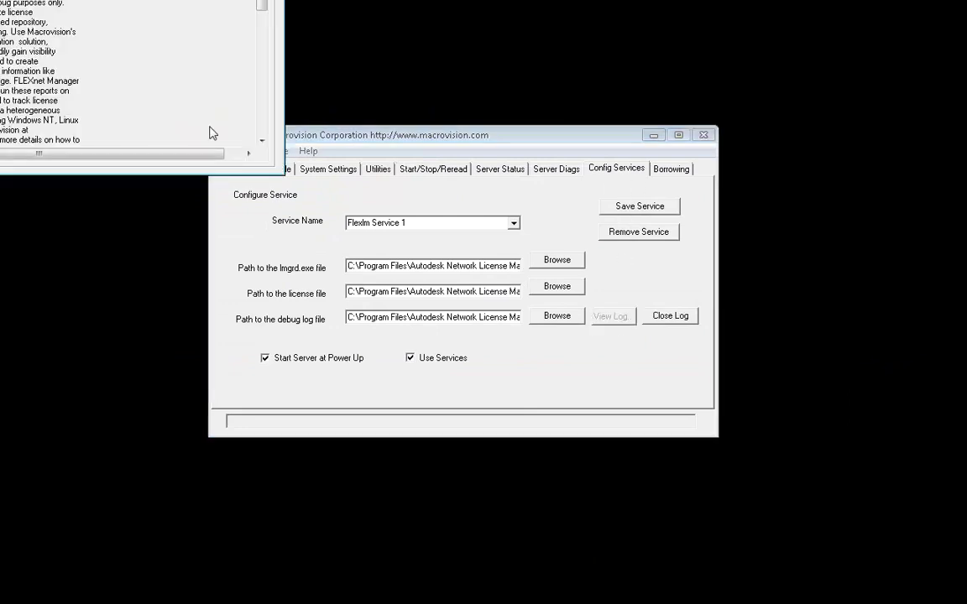
pyautogui.moveTo(193, 23); pyautogui.dragTo(492, 82)
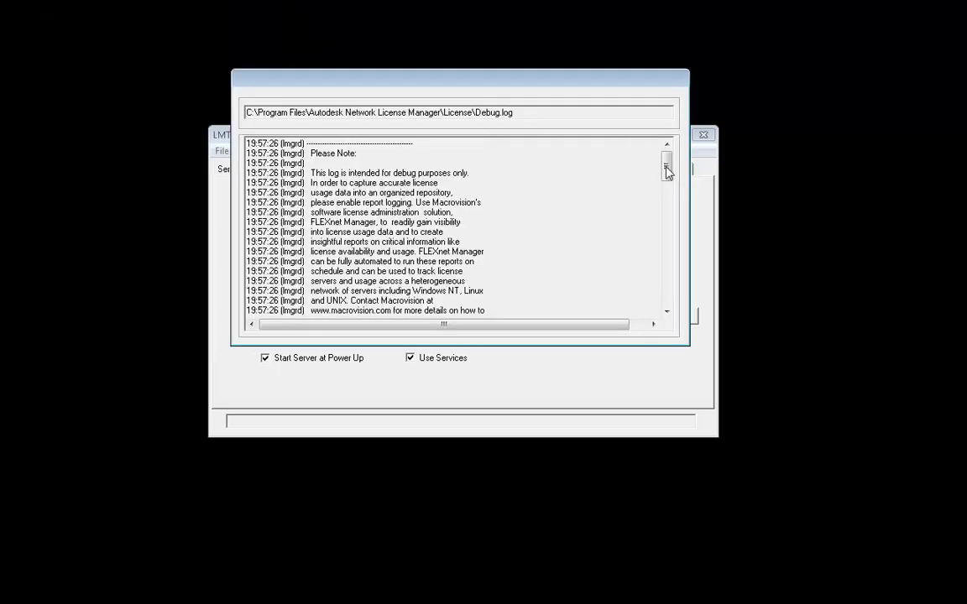
pyautogui.moveTo(667, 178); pyautogui.dragTo(681, 330)
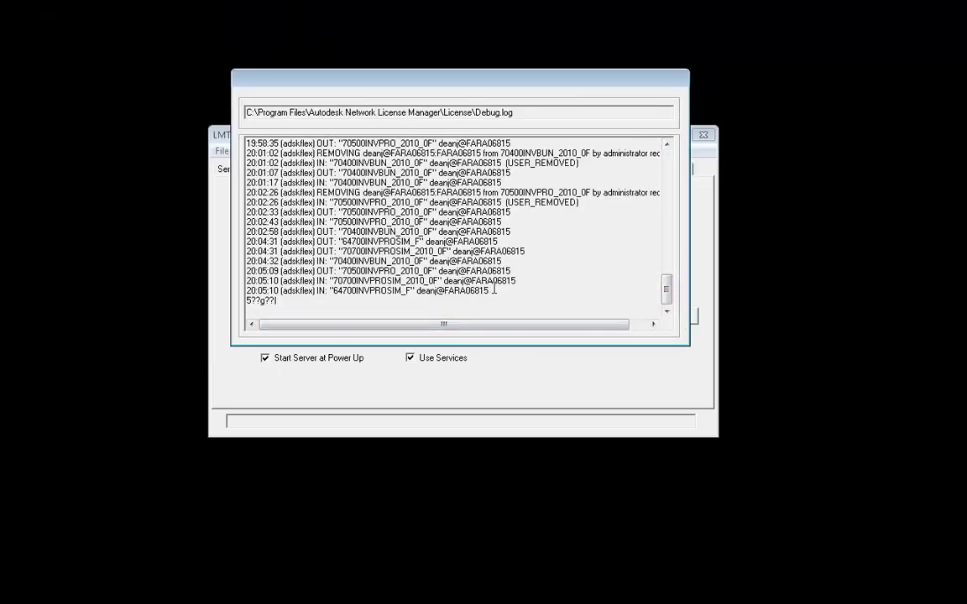
pyautogui.moveTo(498, 289); pyautogui.dragTo(241, 271)
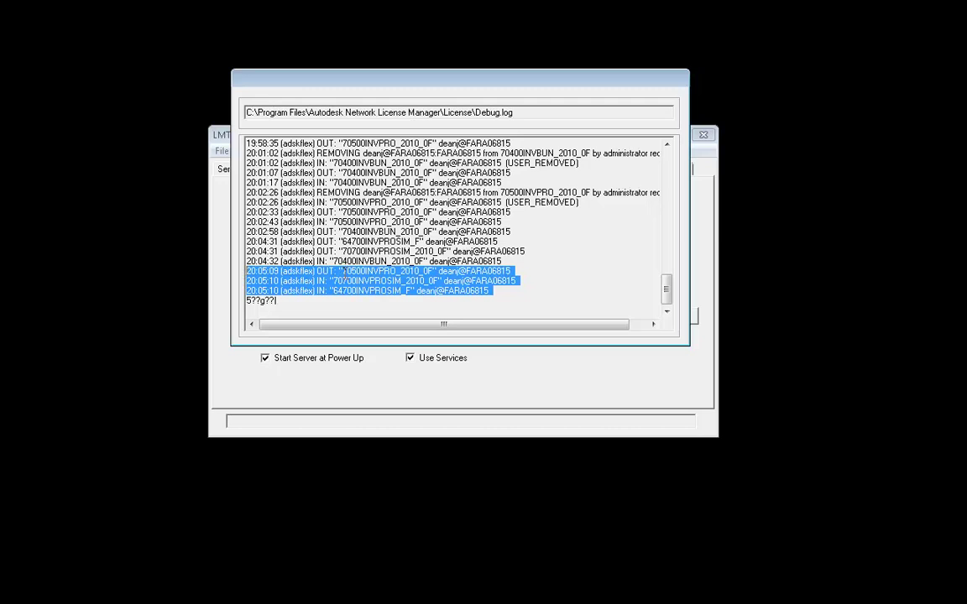
pyautogui.moveTo(338, 271); pyautogui.dragTo(343, 271)
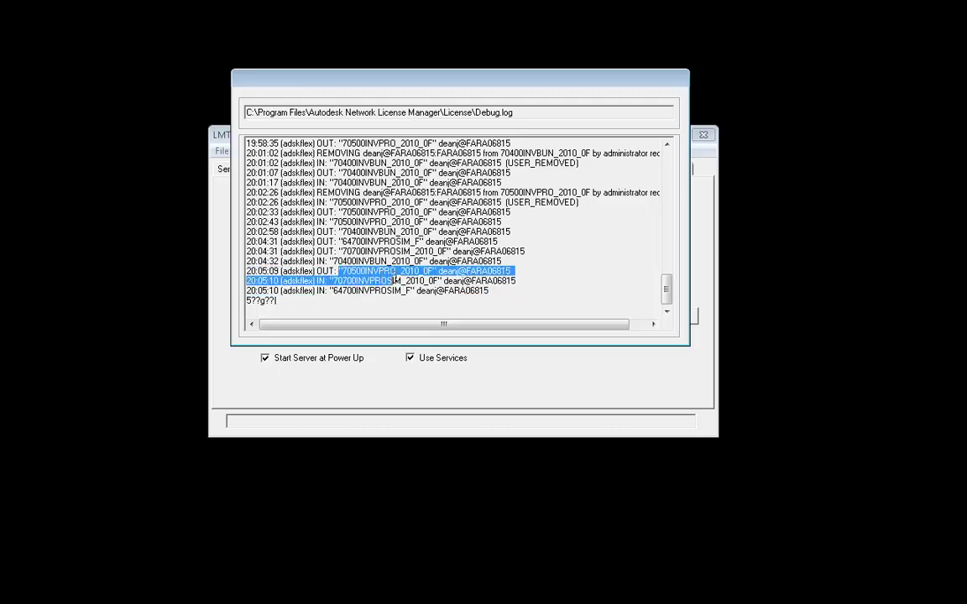
pyautogui.moveTo(395, 280); pyautogui.dragTo(419, 271)
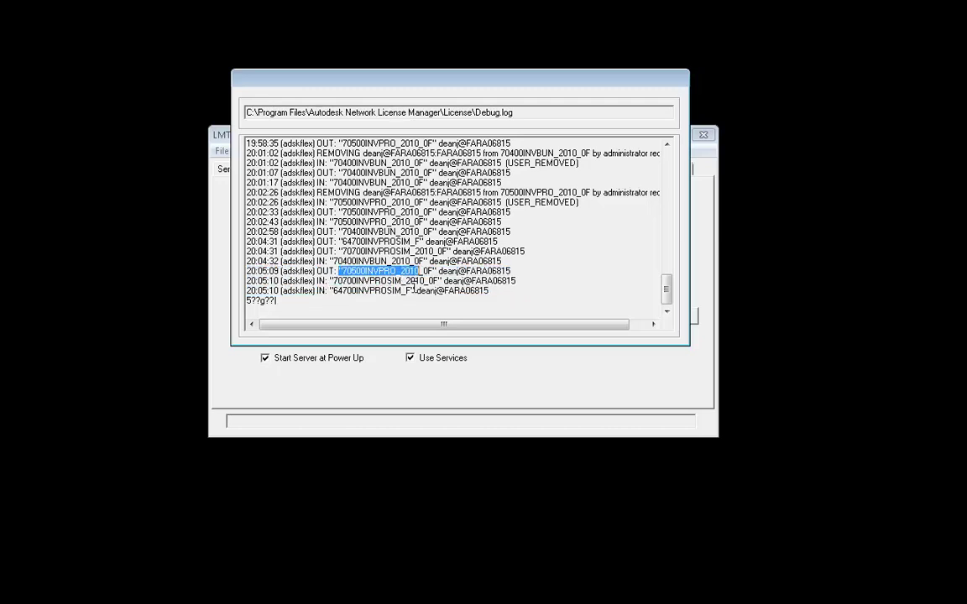
pyautogui.click(695, 320)
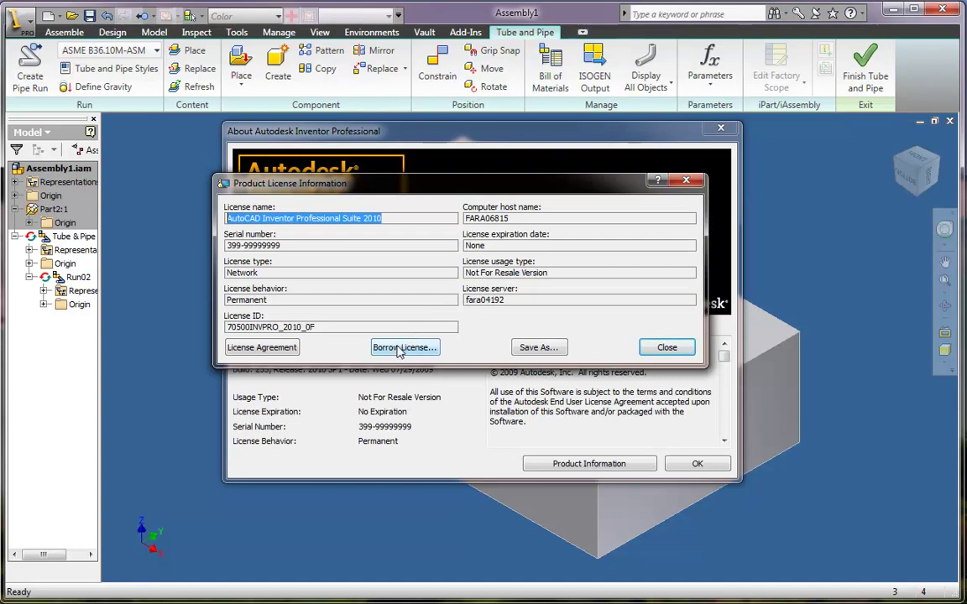
# Borrow the license until December 3, 2009, then close the confirmation and About dialog
pyautogui.click(401, 348)
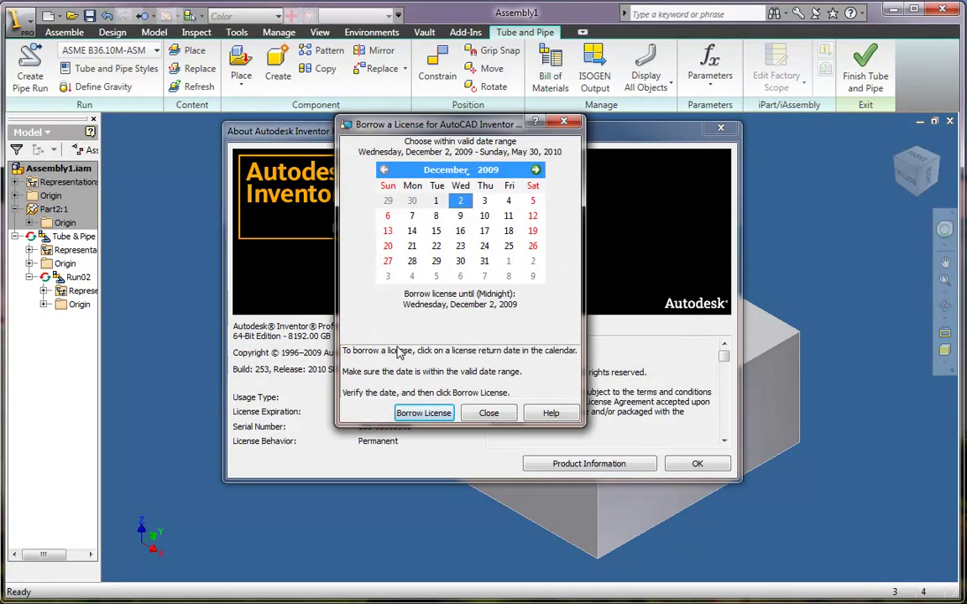
pyautogui.click(485, 201)
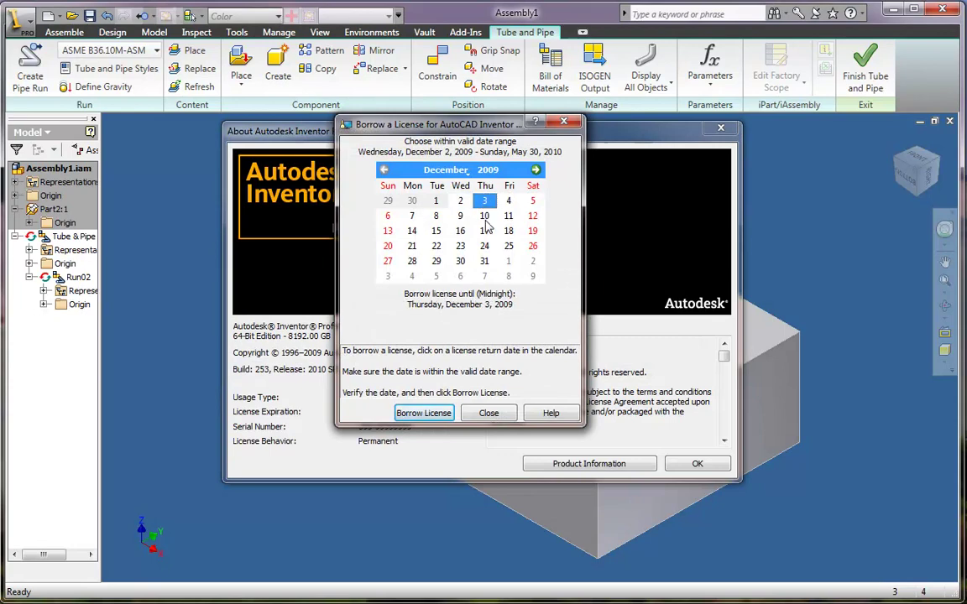
pyautogui.click(424, 413)
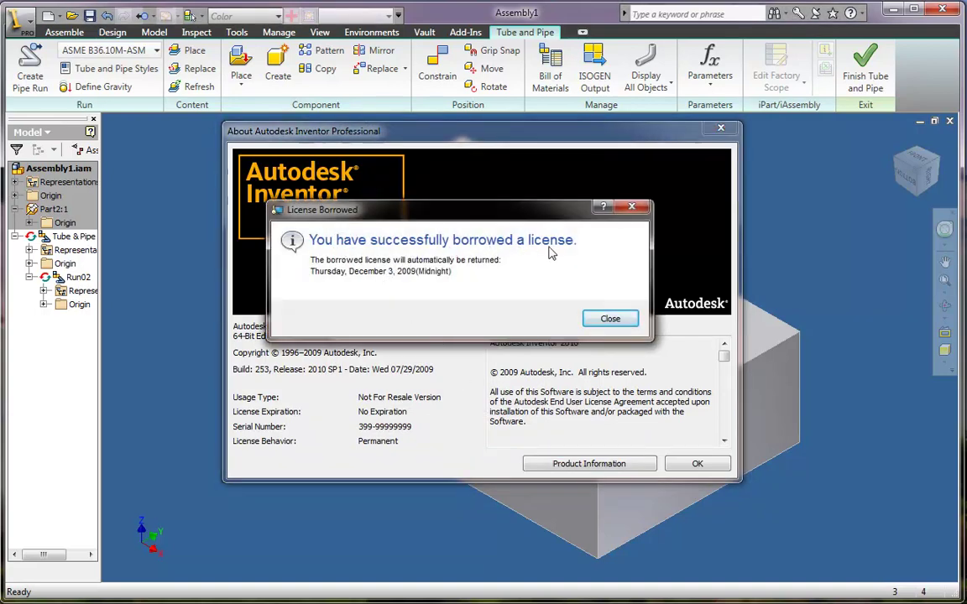
pyautogui.click(599, 322)
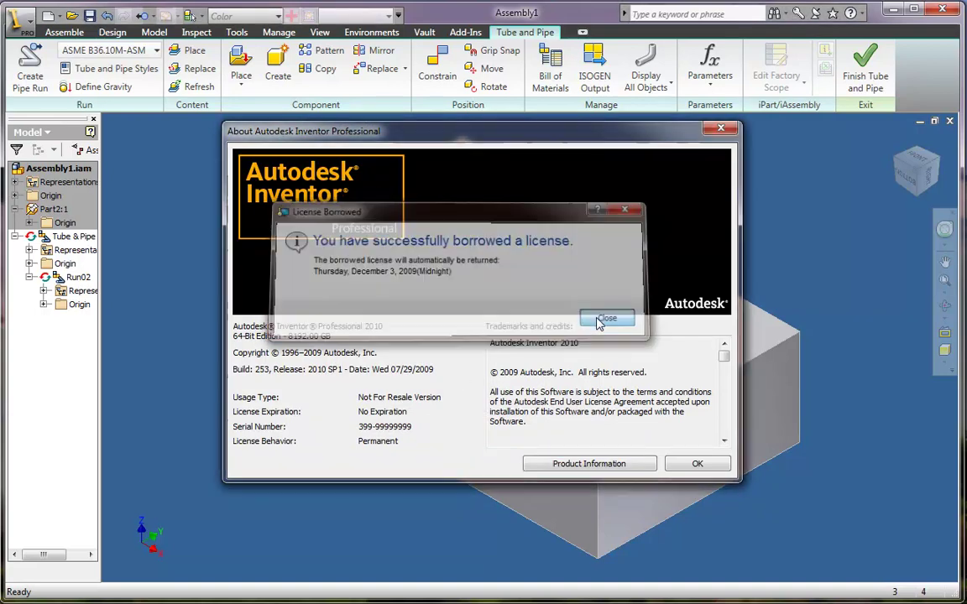
pyautogui.click(693, 464)
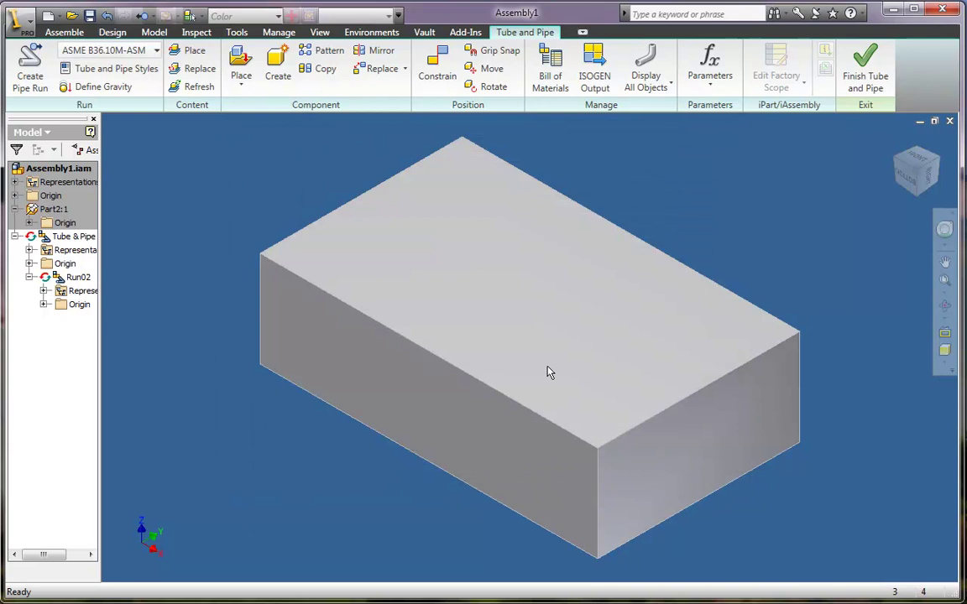
# Finish the tube and pipe run and bring up Inventor's product license details
pyautogui.click(864, 77)
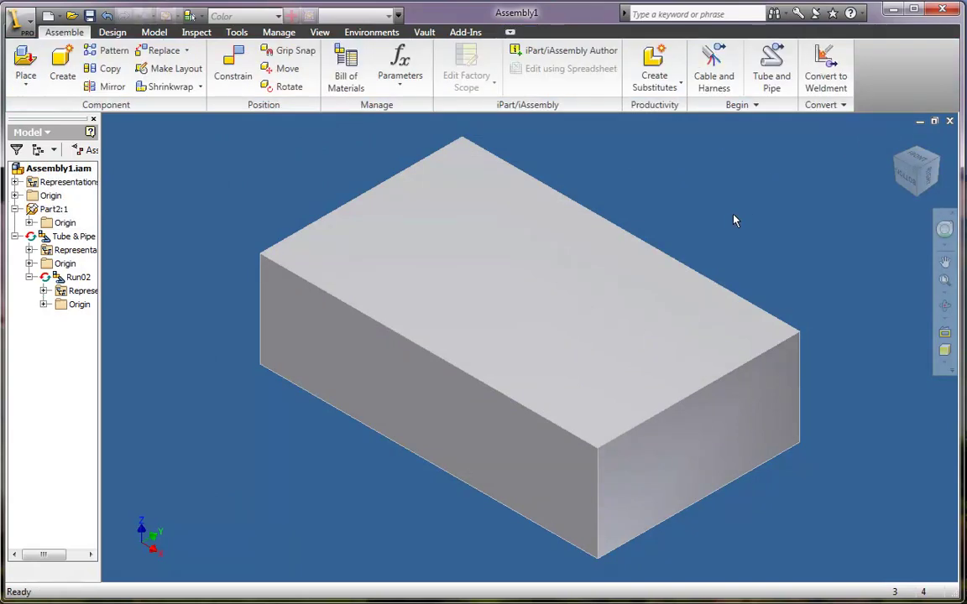
pyautogui.click(863, 15)
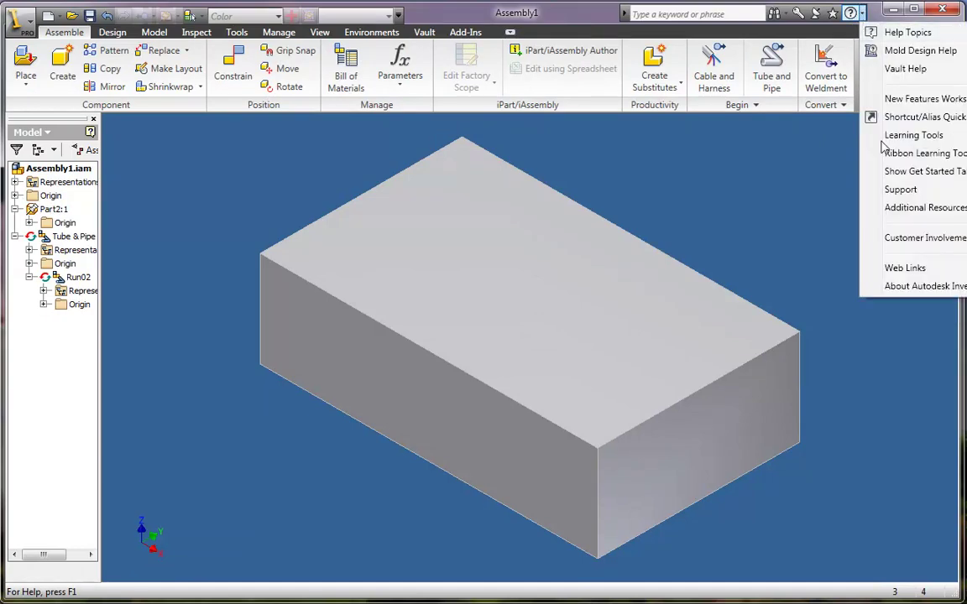
pyautogui.click(903, 290)
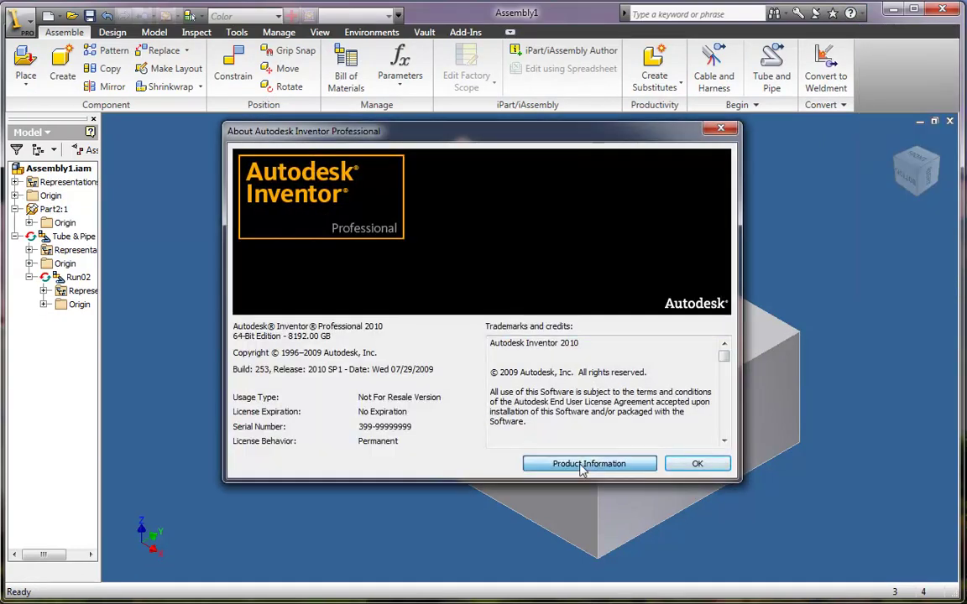
pyautogui.click(526, 463)
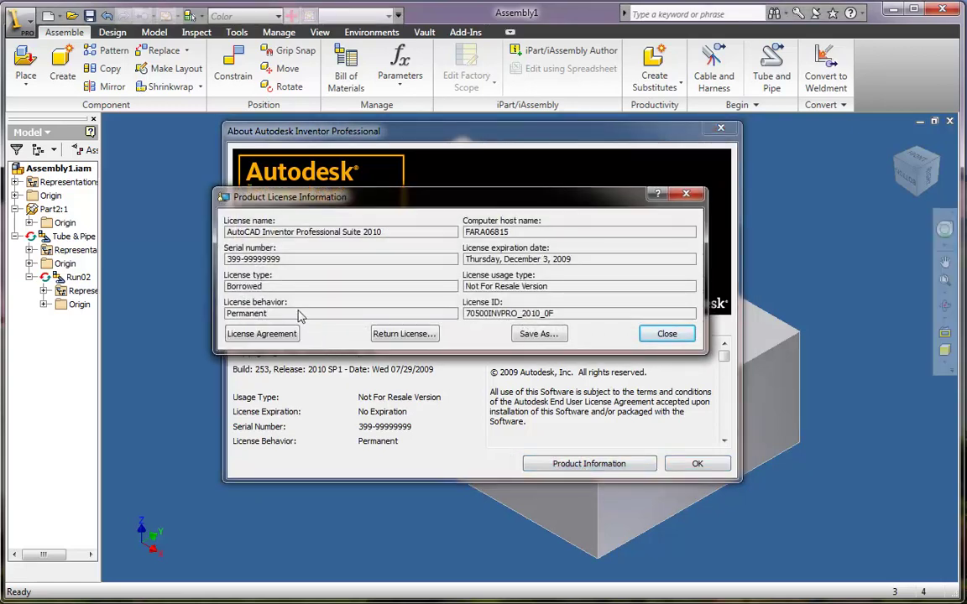
# Highlight the Borrowed license type and license name, then close both dialogs
pyautogui.moveTo(283, 287); pyautogui.dragTo(243, 286)
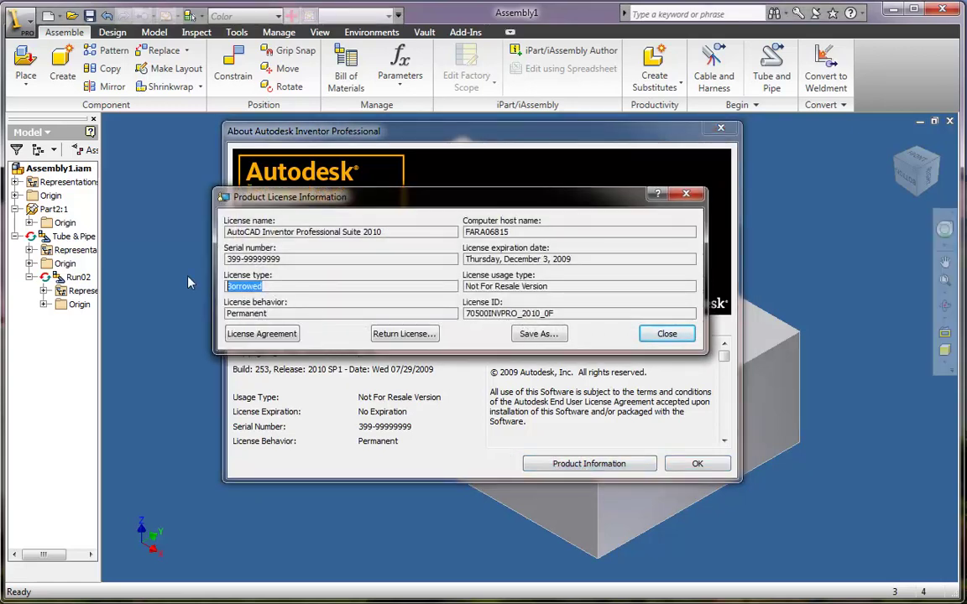
pyautogui.moveTo(394, 233); pyautogui.dragTo(219, 232)
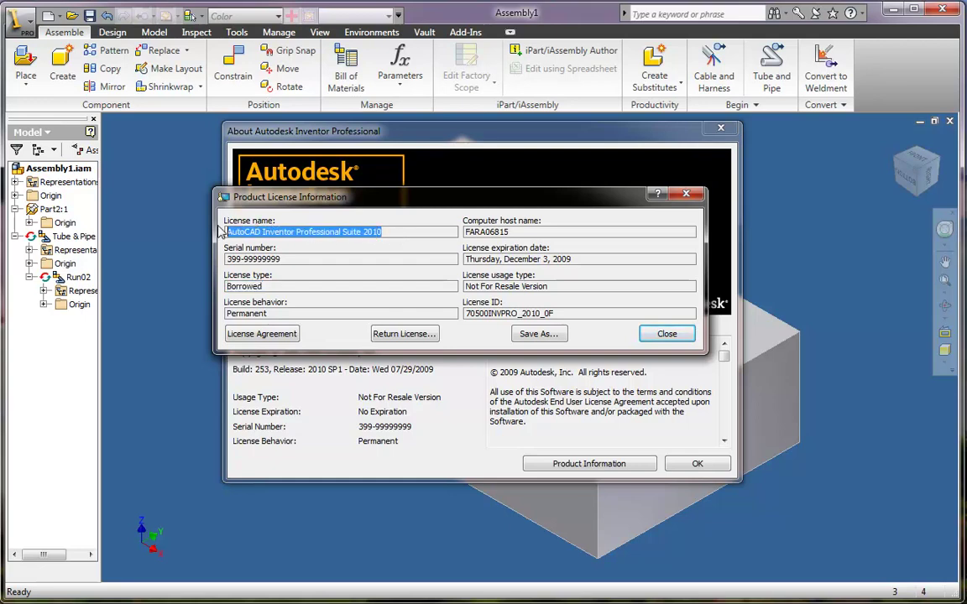
pyautogui.click(678, 336)
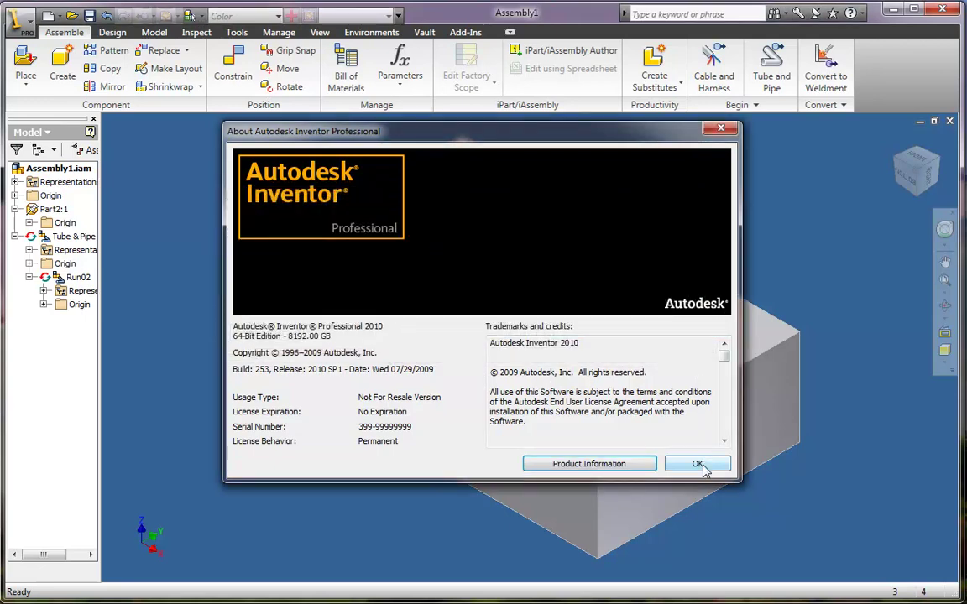
pyautogui.click(698, 465)
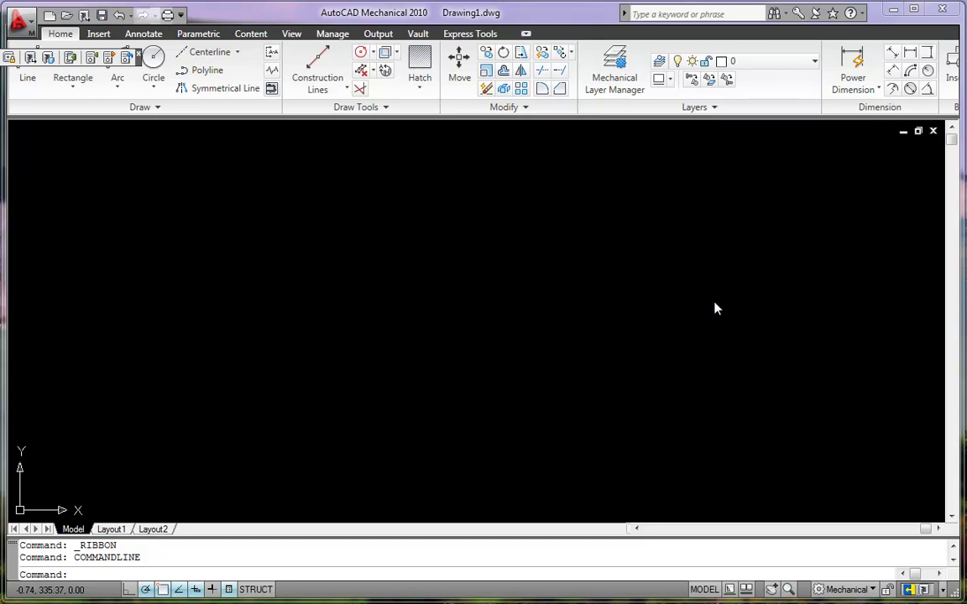
# Check AutoCAD Mechanical's product information, highlighting Network license ID 71800AMECH_PP_2010_0F, then close it
pyautogui.click(863, 15)
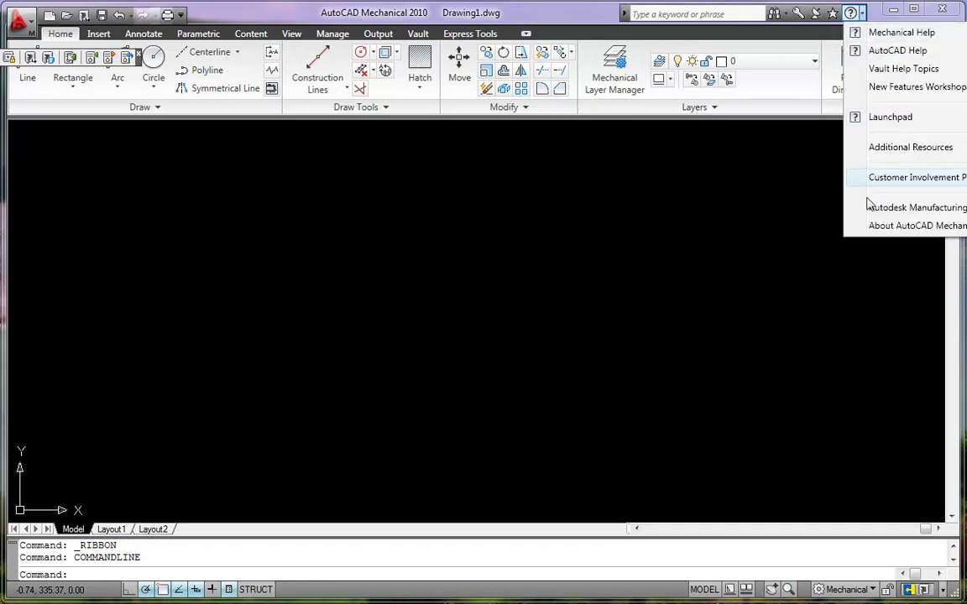
pyautogui.click(898, 225)
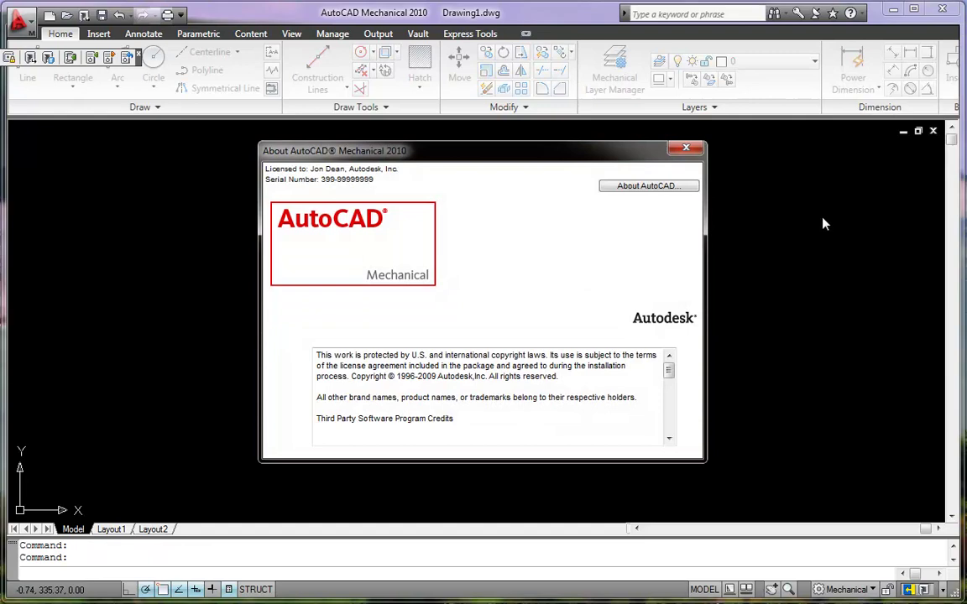
pyautogui.click(658, 193)
pyautogui.click(658, 192)
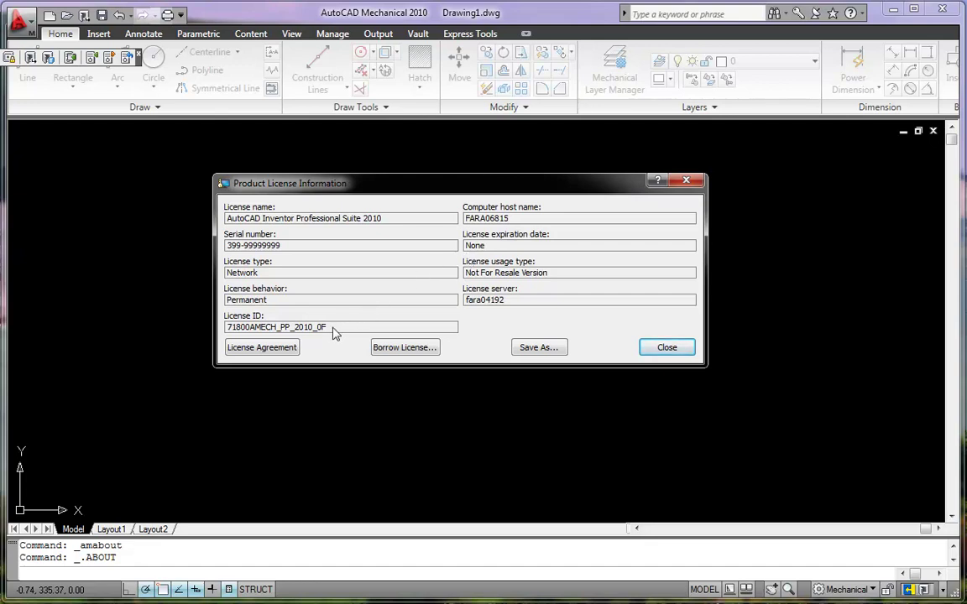
pyautogui.moveTo(327, 331); pyautogui.dragTo(208, 333)
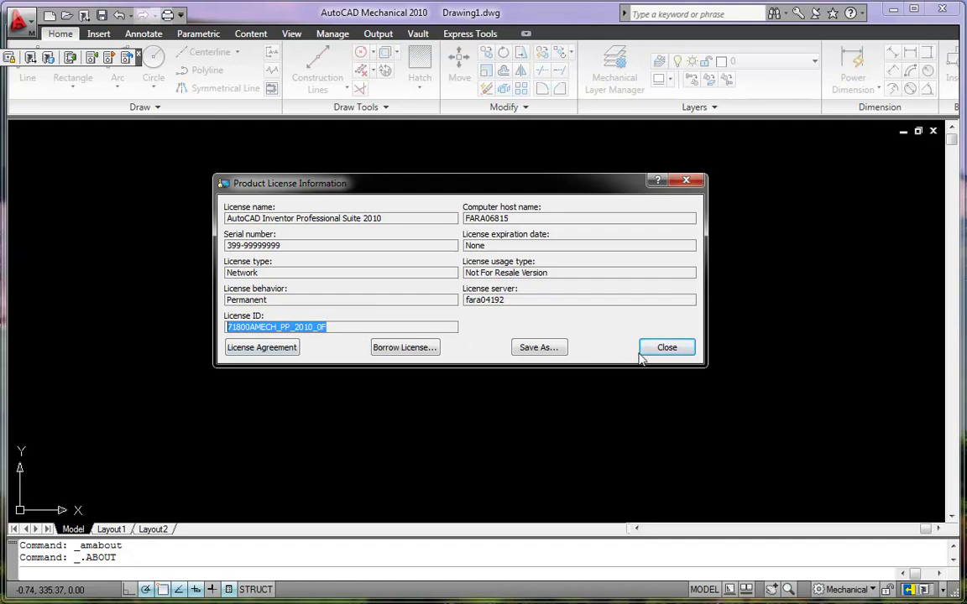
pyautogui.click(667, 348)
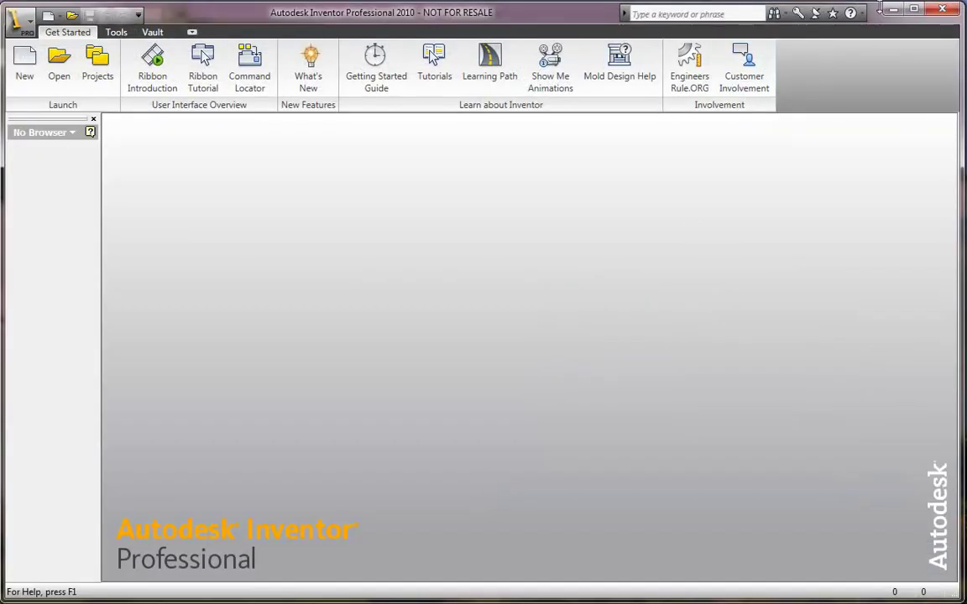
# View Inventor's license details showing Network Inventor Suite 2010, ID 70400INVBUN_2010_0F, then close them
pyautogui.click(862, 13)
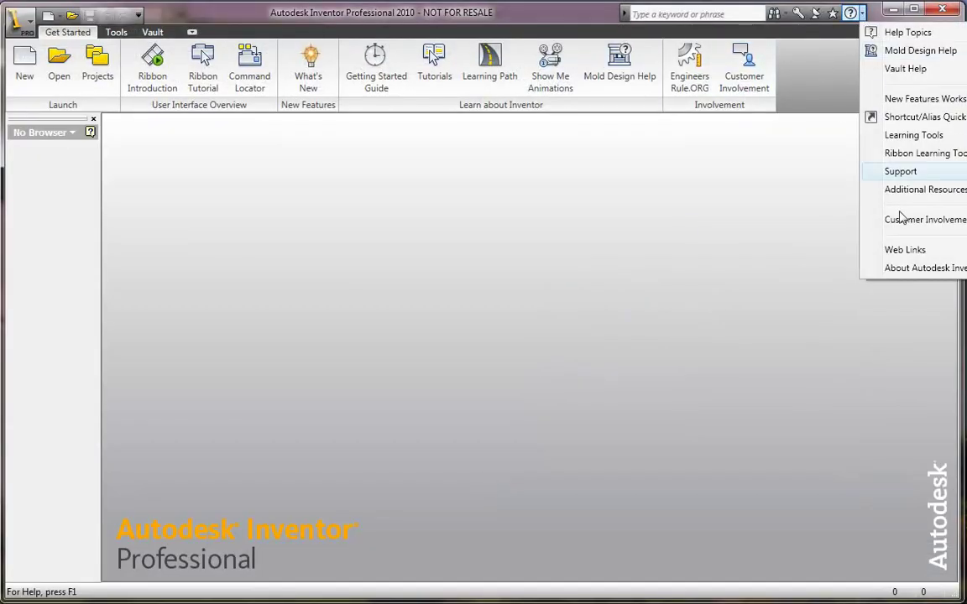
pyautogui.click(910, 267)
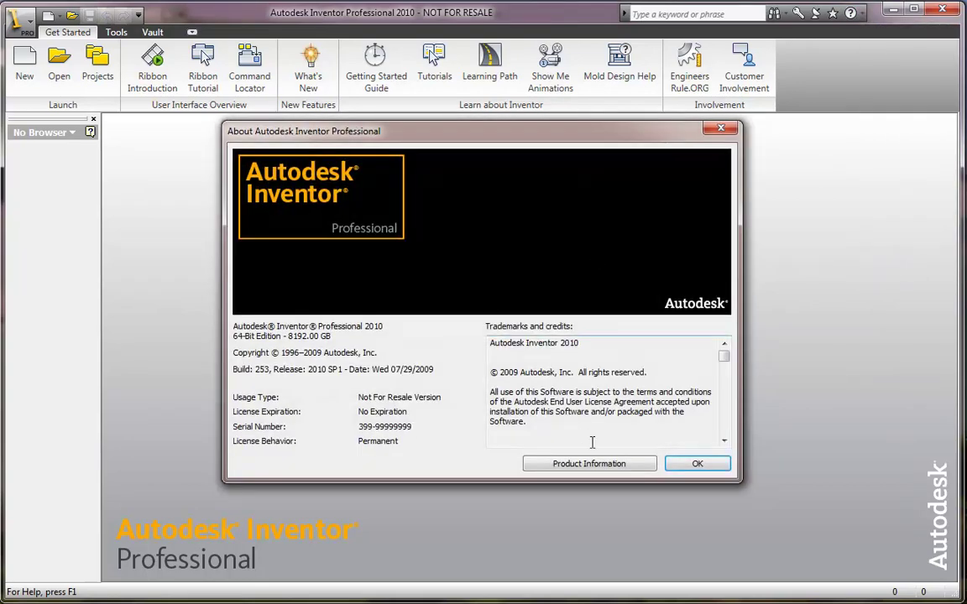
pyautogui.click(590, 465)
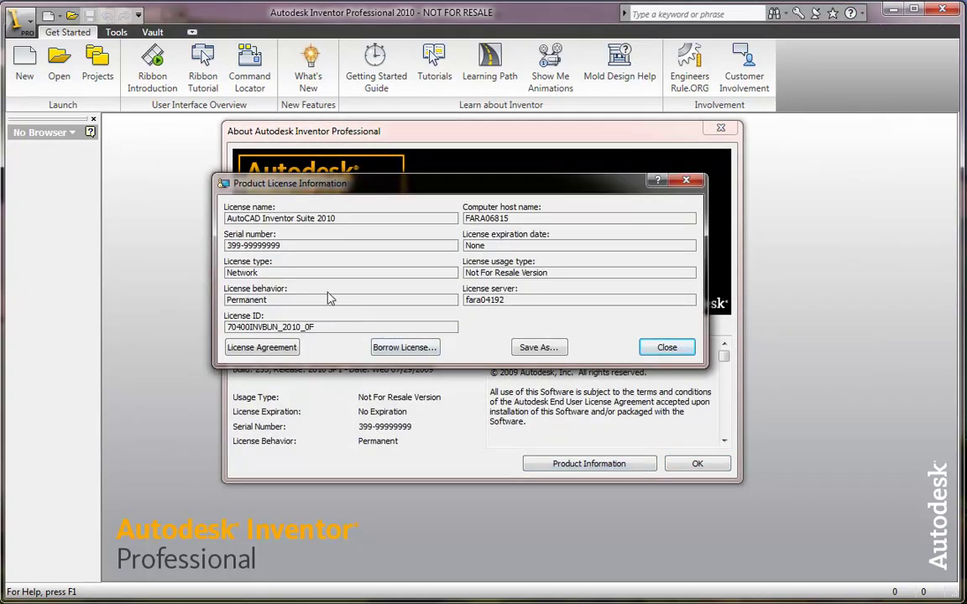
pyautogui.click(667, 347)
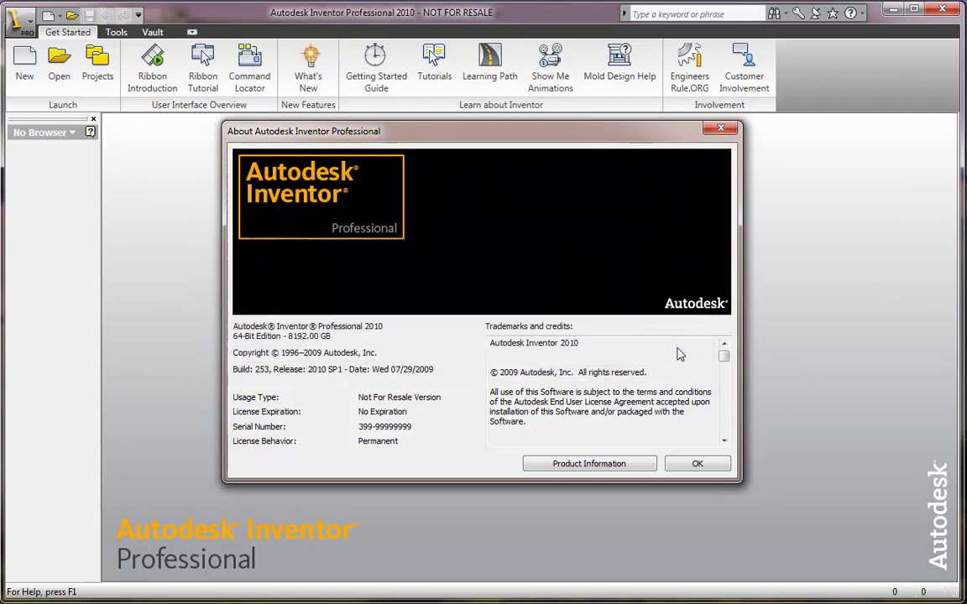
pyautogui.click(692, 464)
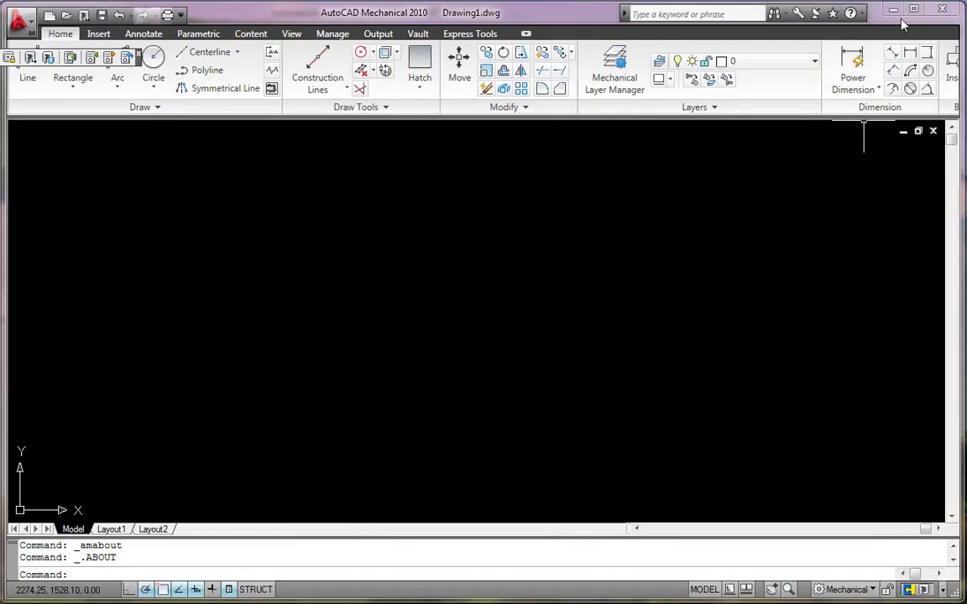
# Show AutoCAD Mechanical's AutoCAD product information and highlight the license ID
pyautogui.click(861, 14)
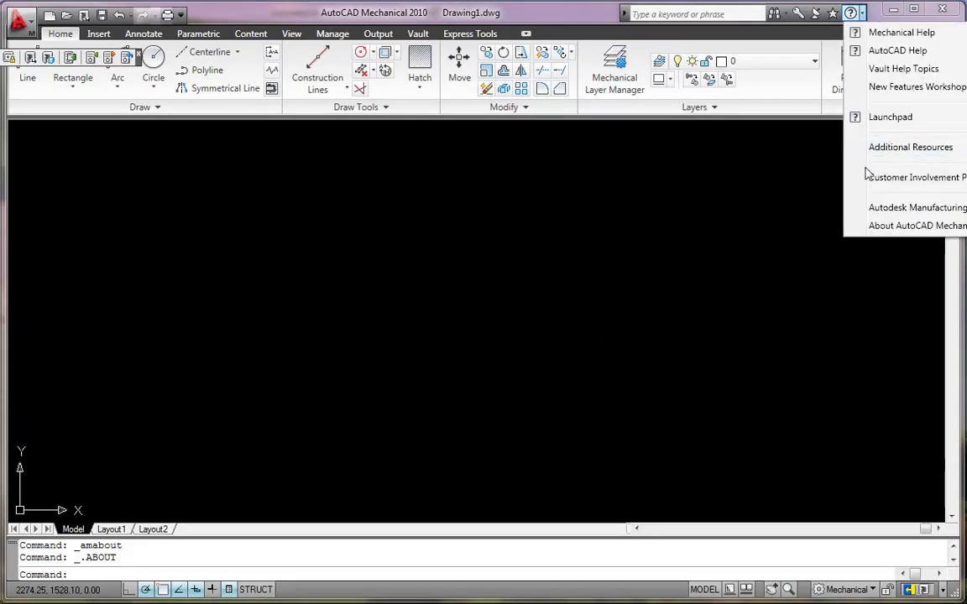
pyautogui.click(891, 227)
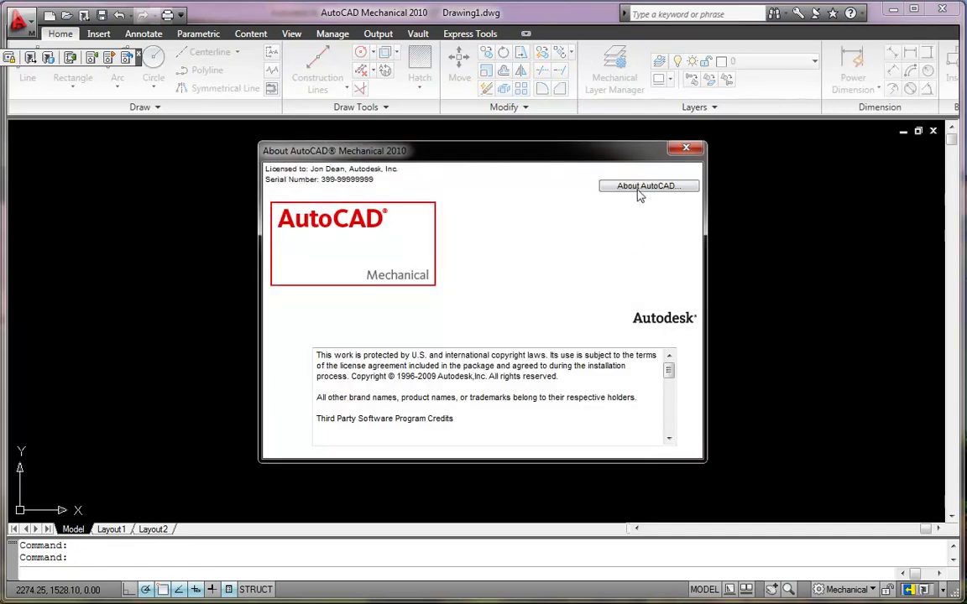
pyautogui.click(639, 188)
pyautogui.click(628, 191)
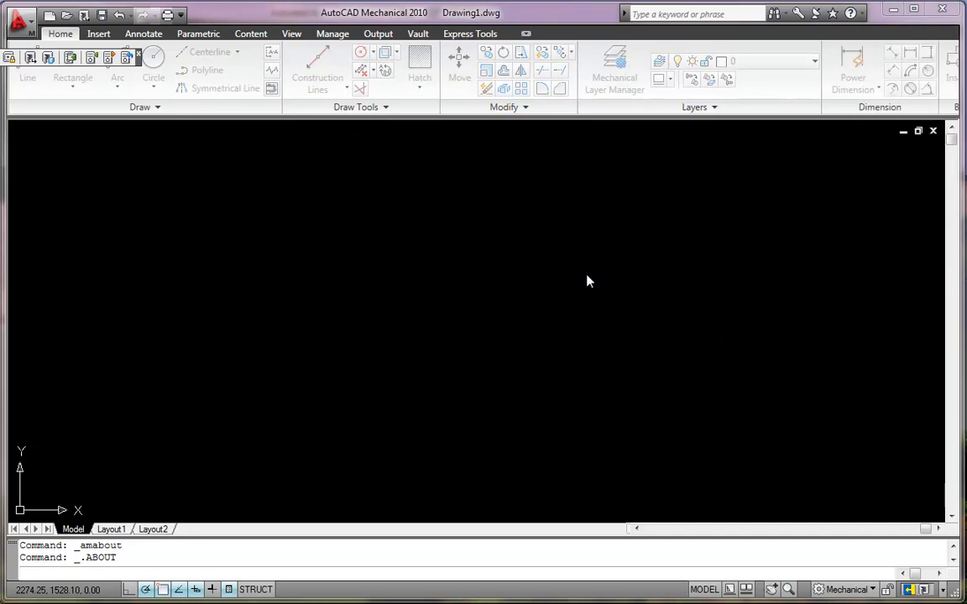
pyautogui.moveTo(316, 327); pyautogui.dragTo(209, 324)
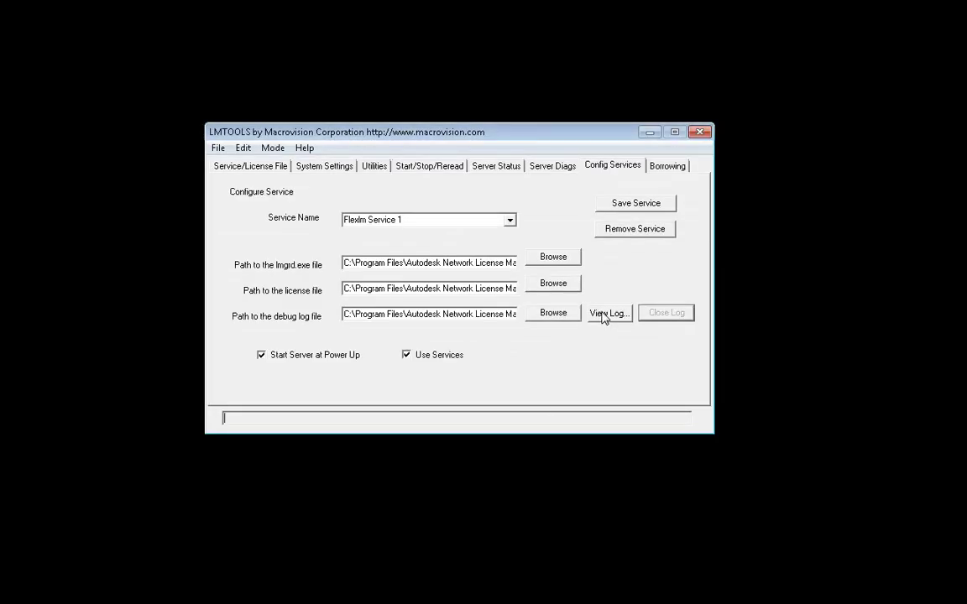
# Open the LMTOOLS debug log and highlight the 11:54–11:55 entries returning 71800AMECH_PP_2010_0F and checking out 70400INVBUN_2010_0F
pyautogui.click(608, 313)
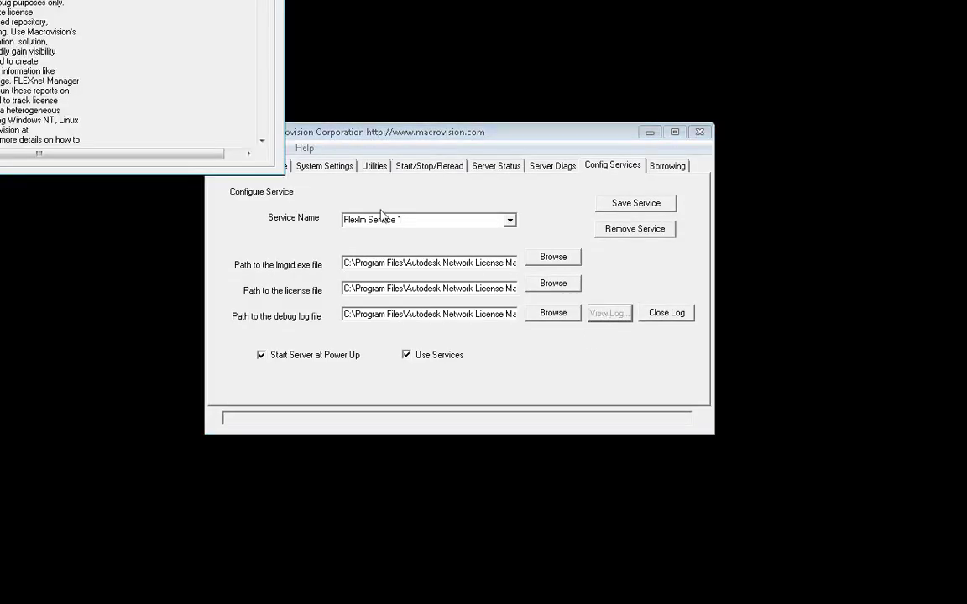
pyautogui.moveTo(113, 0); pyautogui.dragTo(491, 72)
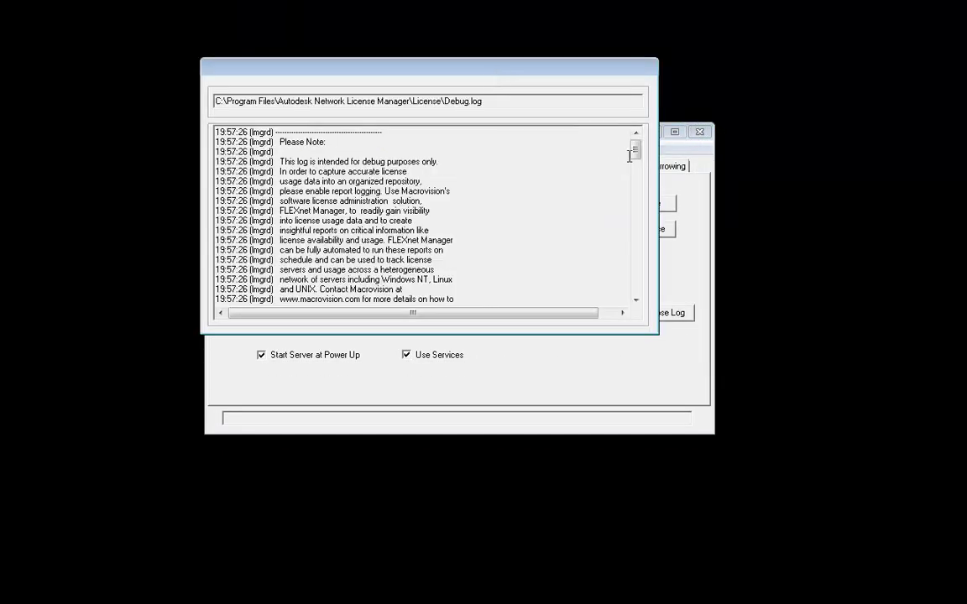
pyautogui.moveTo(636, 149); pyautogui.dragTo(635, 302)
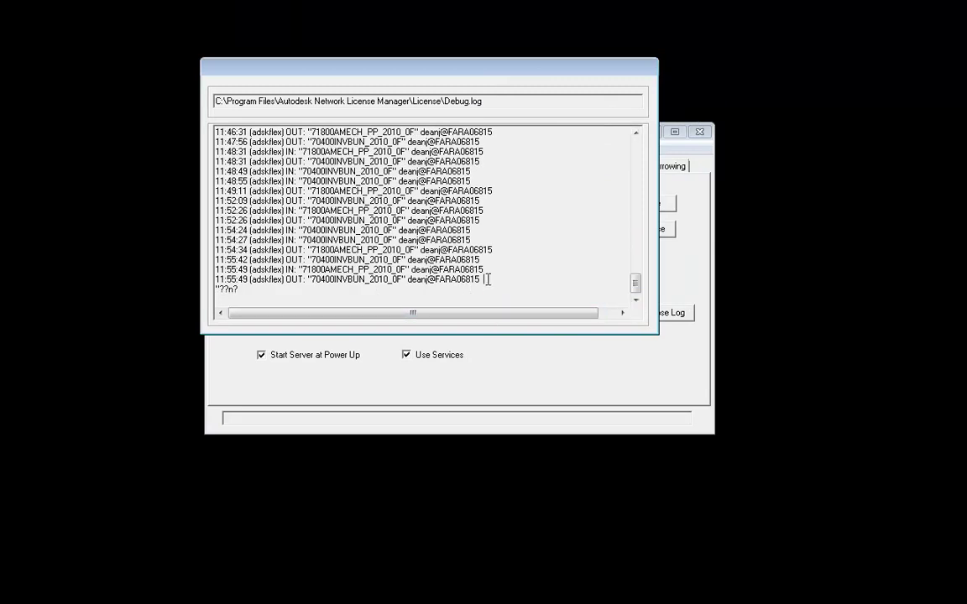
pyautogui.moveTo(486, 279); pyautogui.dragTo(209, 274)
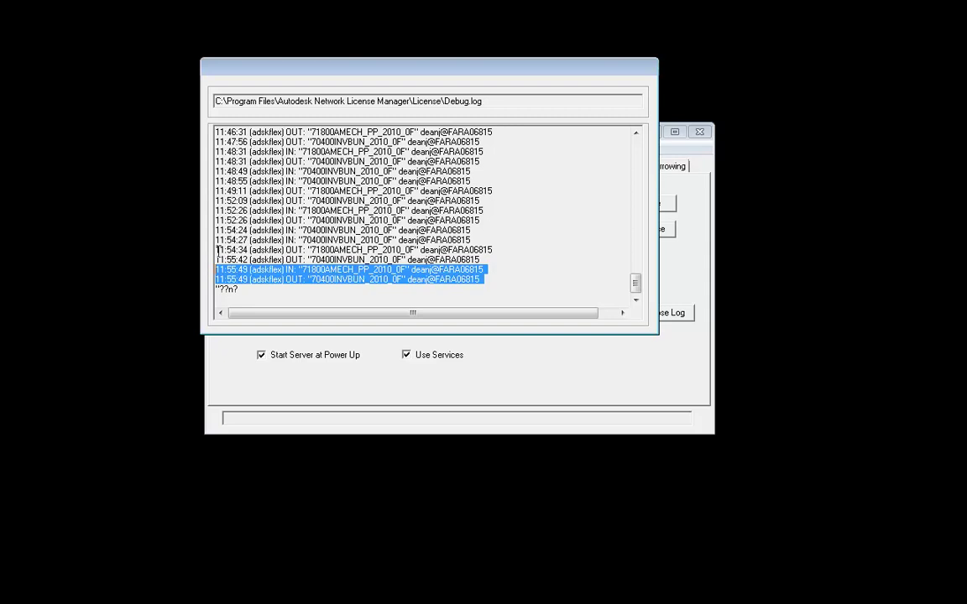
pyautogui.moveTo(218, 250); pyautogui.dragTo(493, 260)
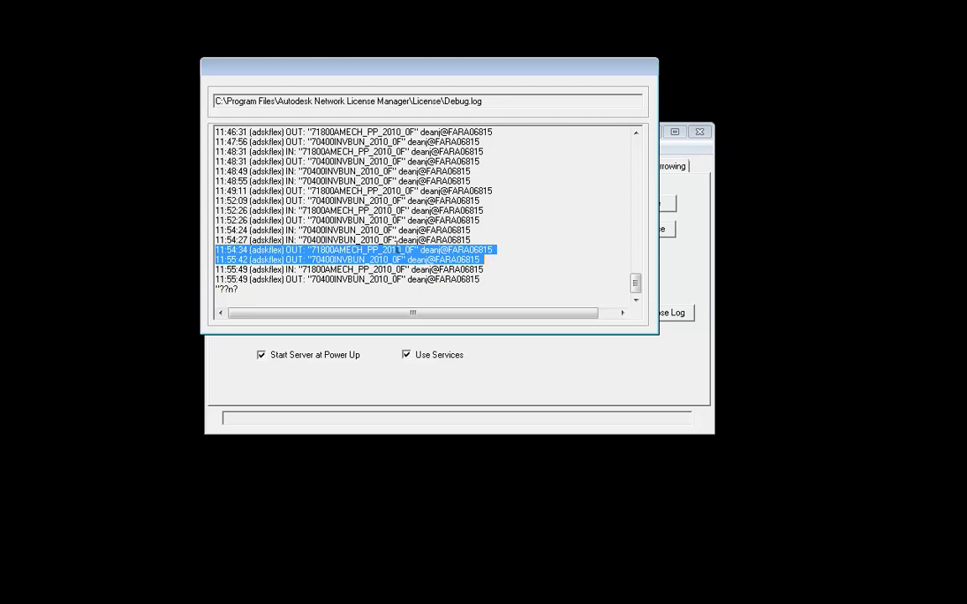